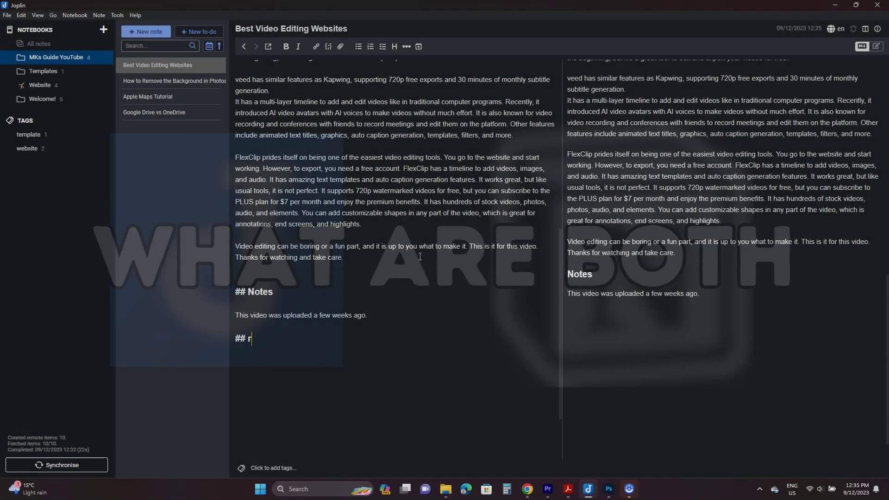
Fix the TODO heading and add the first checklist item, Check Analytics.
{"action": "key", "text": "BackSpace"}
{"action": "type", "text": "TODO"}
{"action": "key", "text": "Return"}
{"action": "key", "text": "Return"}
{"action": "type", "text": "-"}
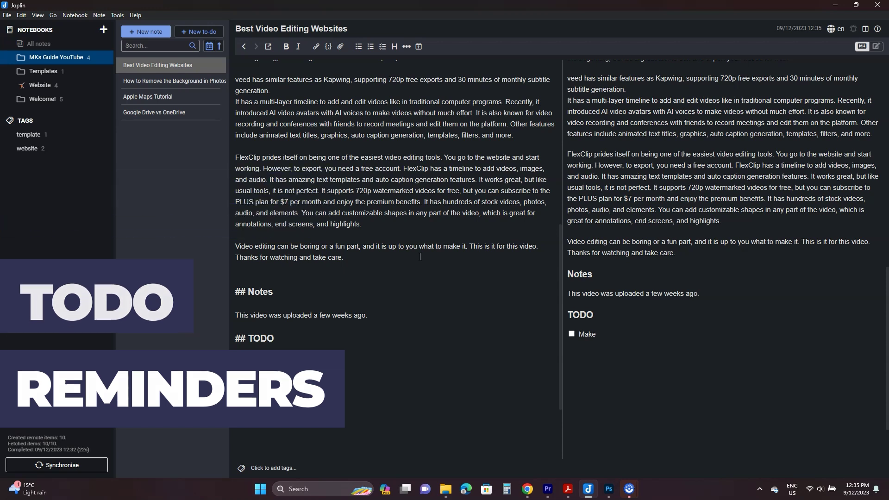
{"action": "key", "text": "BackSpace"}
{"action": "key", "text": "BackSpace"}
{"action": "key", "text": "BackSpace"}
{"action": "key", "text": "BackSpace"}
{"action": "type", "text": "Check Analytics"}
{"action": "key", "text": "Return"}
Add the 'Find other video ideas' item and select the Eat meals text for formatting.
{"action": "left_click", "coordinate": [319, 315]}
{"action": "type", "text": "Find other video ideas"}
{"action": "left_click", "coordinate": [665, 382]}
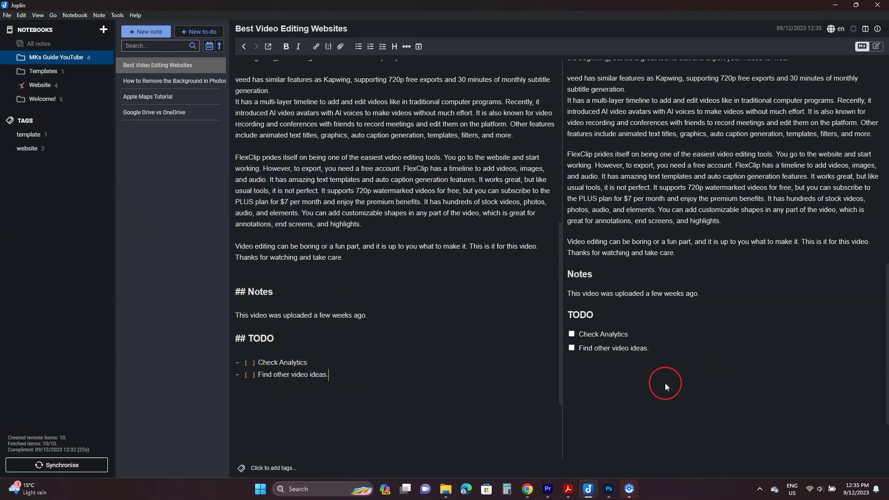
{"action": "scroll", "coordinate": [665, 379], "scroll_direction": "up", "scroll_amount": 5}
{"action": "scroll", "coordinate": [665, 380], "scroll_direction": "up", "scroll_amount": 5}
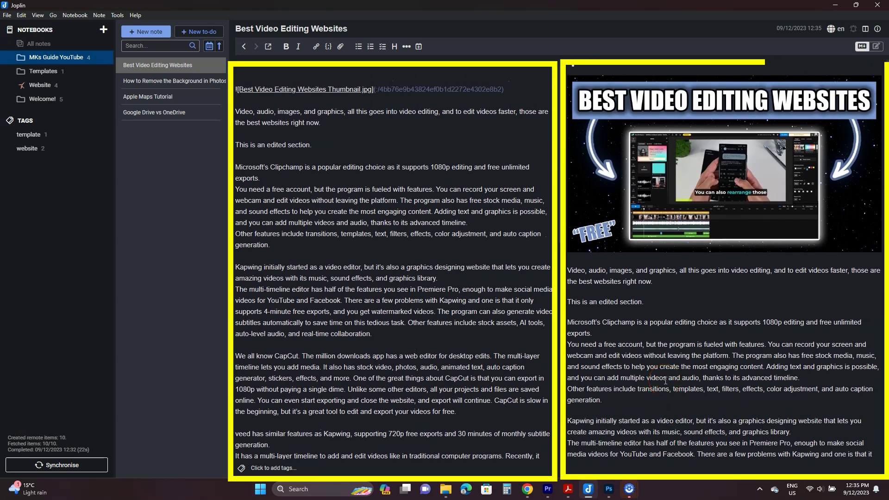
{"action": "left_click_drag", "start_coordinate": [289, 281], "coordinate": [266, 281]}
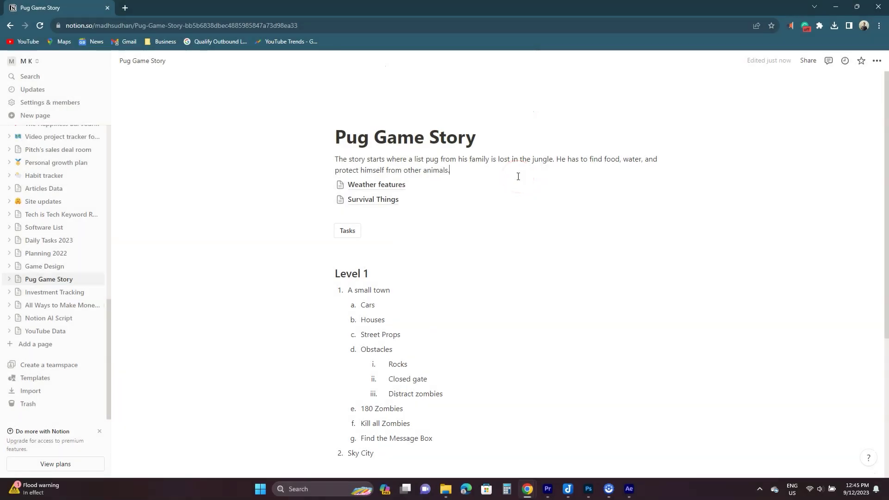
Go full screen and start a 'This is' text block below the Level 2 list.
{"action": "key", "text": "F11"}
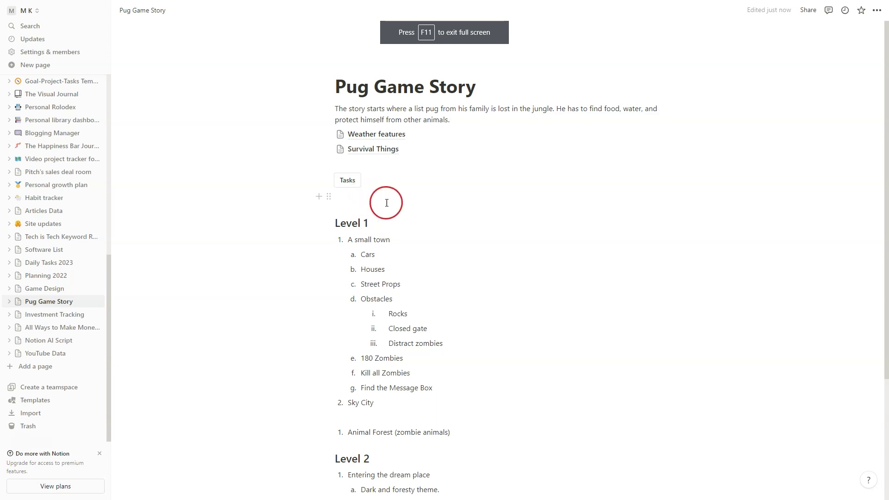
{"action": "scroll", "coordinate": [456, 213], "scroll_direction": "down", "scroll_amount": 4}
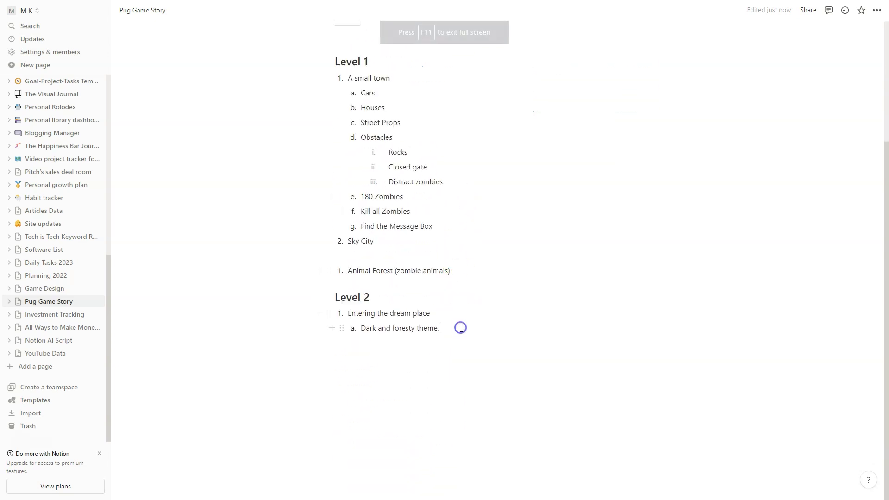
{"action": "left_click", "coordinate": [472, 338]}
{"action": "type", "text": "This is a block"}
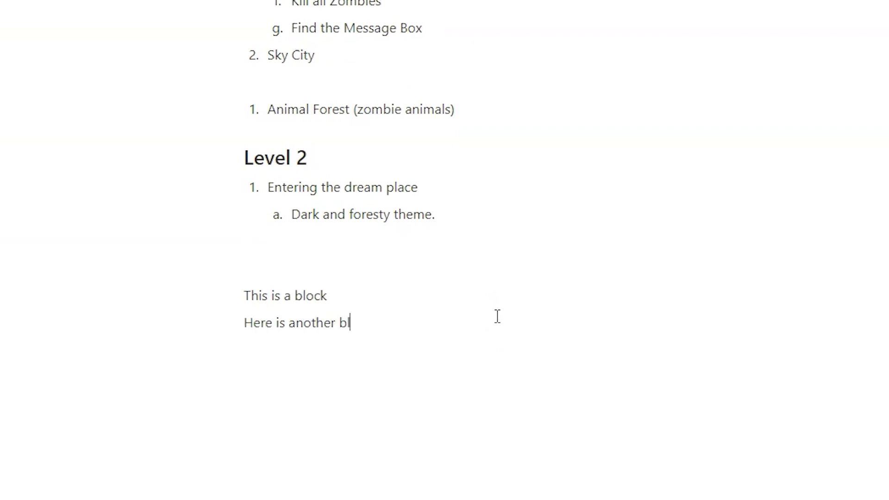
Start another block with / and browse through the block menu.
{"action": "left_click", "coordinate": [410, 351]}
{"action": "type", "text": "/"}
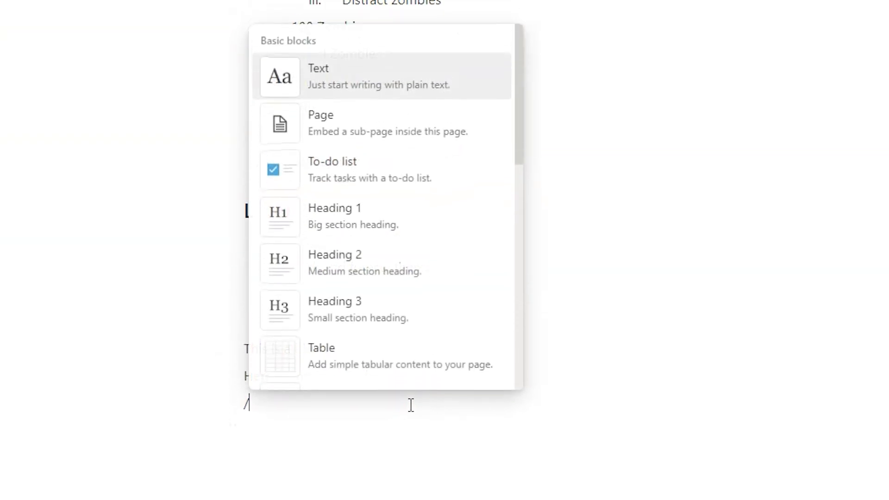
{"action": "left_click", "coordinate": [393, 191]}
{"action": "scroll", "coordinate": [407, 143], "scroll_direction": "down", "scroll_amount": 2}
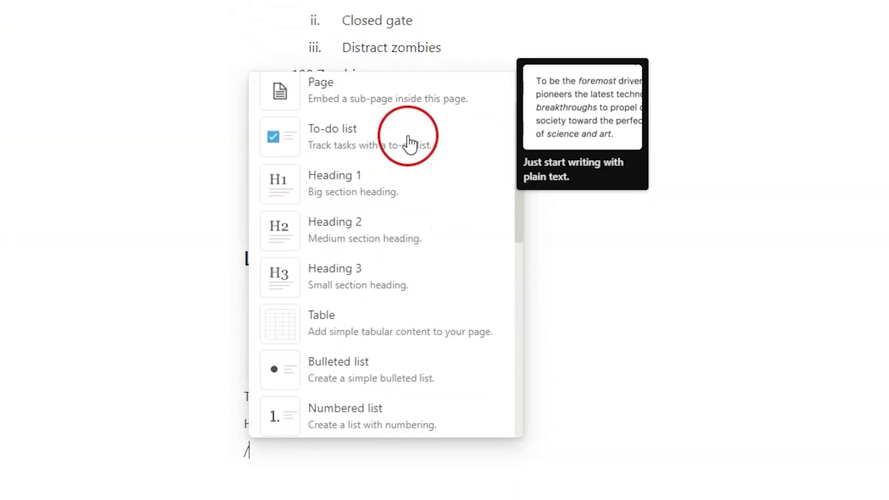
{"action": "scroll", "coordinate": [416, 218], "scroll_direction": "down", "scroll_amount": 3}
{"action": "scroll", "coordinate": [419, 236], "scroll_direction": "down", "scroll_amount": 7}
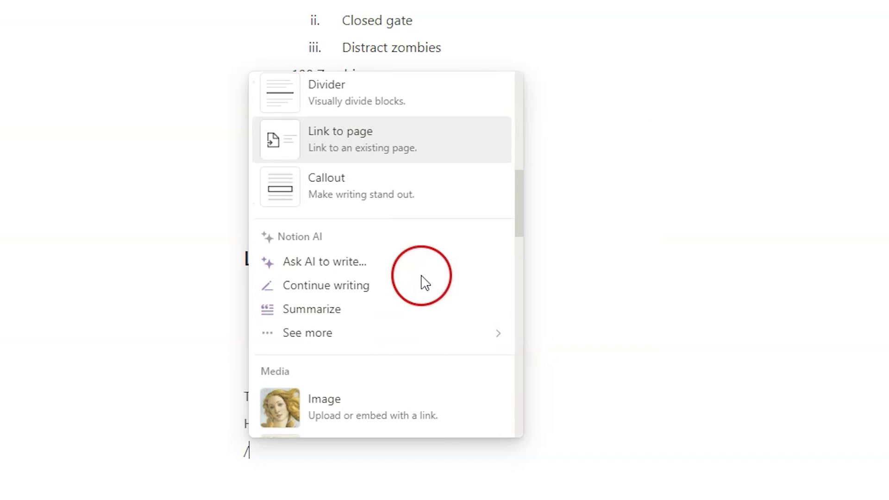
{"action": "mouse_move", "coordinate": [423, 301]}
{"action": "scroll", "coordinate": [394, 361], "scroll_direction": "down", "scroll_amount": 8}
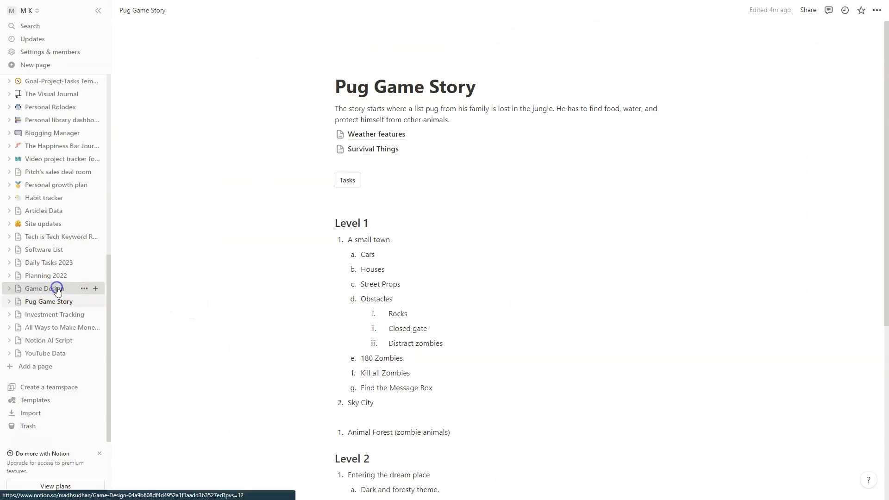
Browse the Game Design, Notion AI Script, Site updates, Investment Tracking and Visual Journal pages.
{"action": "left_click", "coordinate": [56, 289]}
{"action": "left_click", "coordinate": [52, 343]}
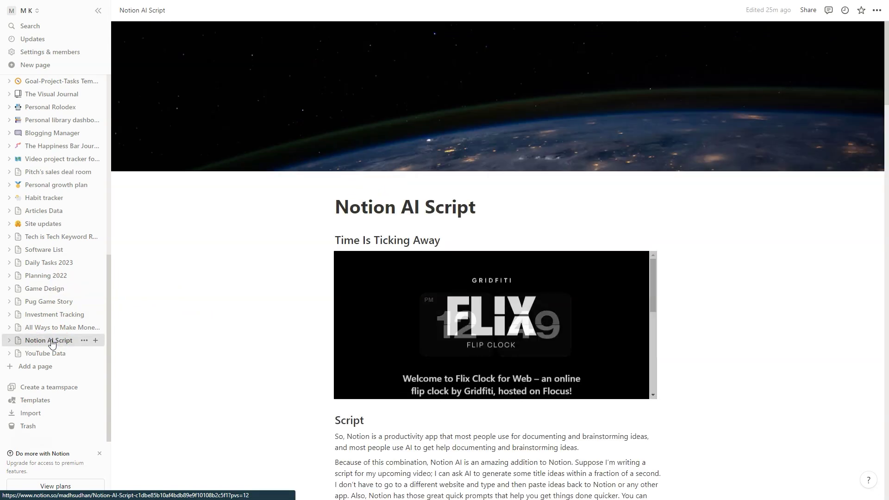
{"action": "left_click", "coordinate": [42, 224]}
{"action": "left_click", "coordinate": [53, 314]}
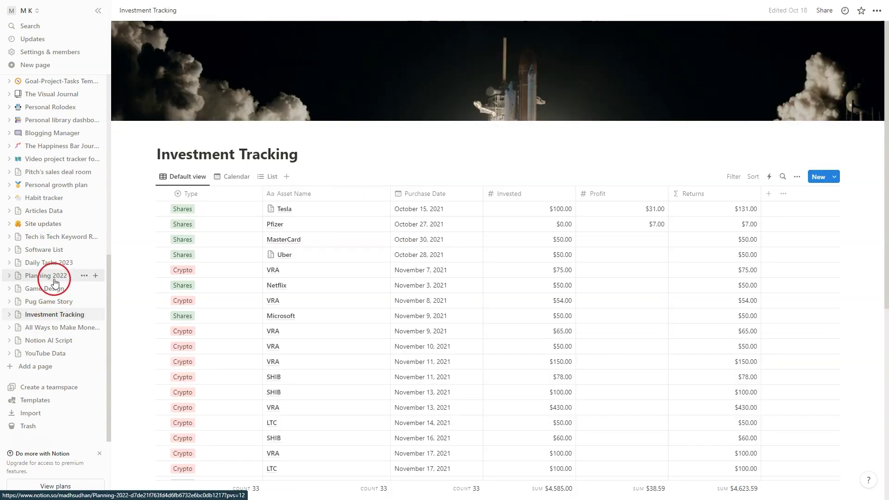
{"action": "scroll", "coordinate": [53, 231], "scroll_direction": "up", "scroll_amount": 1}
{"action": "left_click", "coordinate": [52, 141]}
{"action": "scroll", "coordinate": [143, 264], "scroll_direction": "down", "scroll_amount": 3}
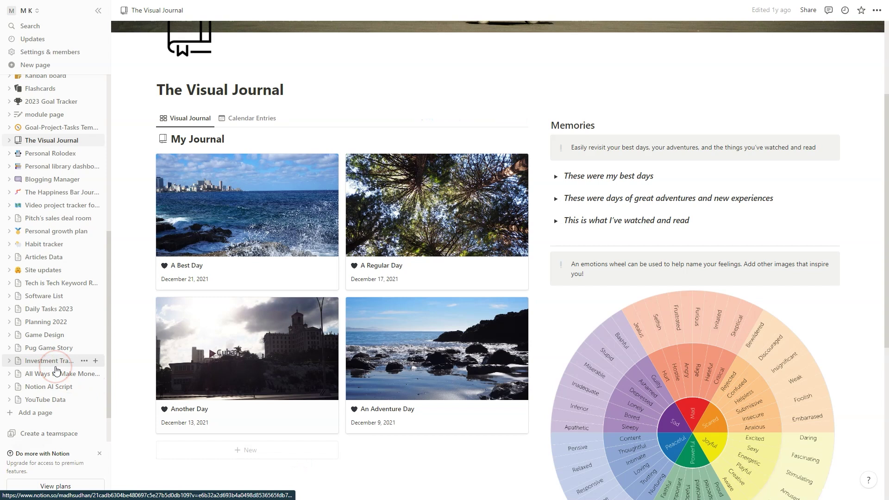
Return to Investment Tracking and open the Tesla record in a side panel.
{"action": "left_click", "coordinate": [55, 368]}
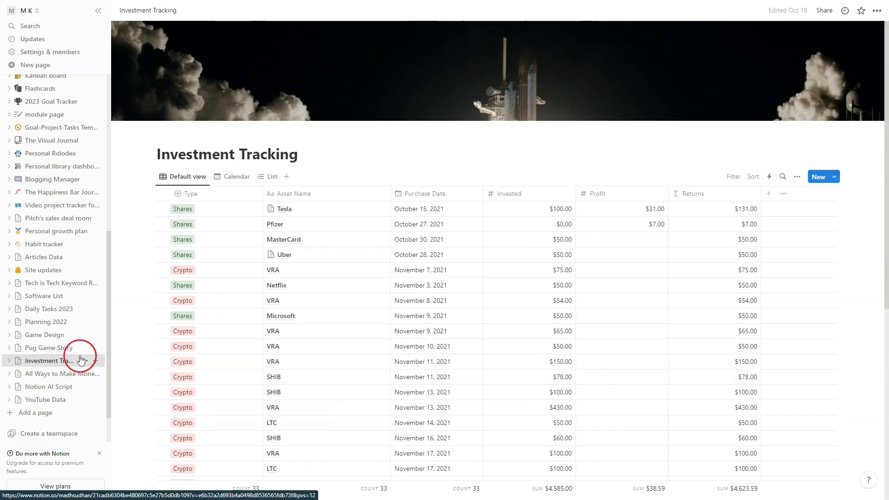
{"action": "scroll", "coordinate": [264, 315], "scroll_direction": "down", "scroll_amount": 5}
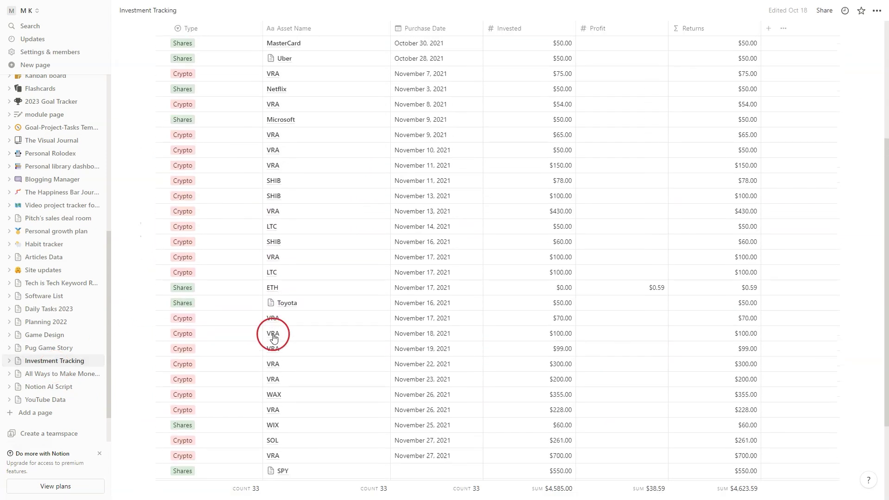
{"action": "scroll", "coordinate": [301, 292], "scroll_direction": "up", "scroll_amount": 5}
{"action": "left_click", "coordinate": [368, 214]}
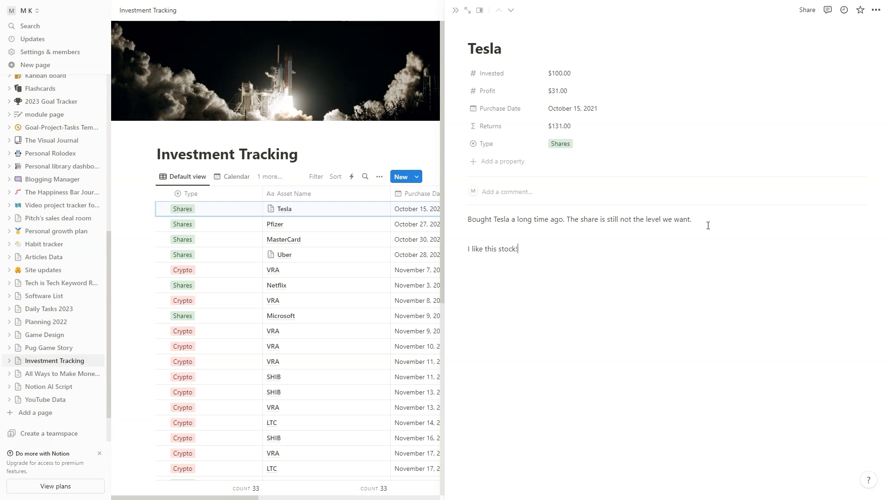
Set a VRA row's purchase date to December 5, 2023.
{"action": "scroll", "coordinate": [432, 325], "scroll_direction": "down", "scroll_amount": 5}
{"action": "left_click", "coordinate": [433, 371]}
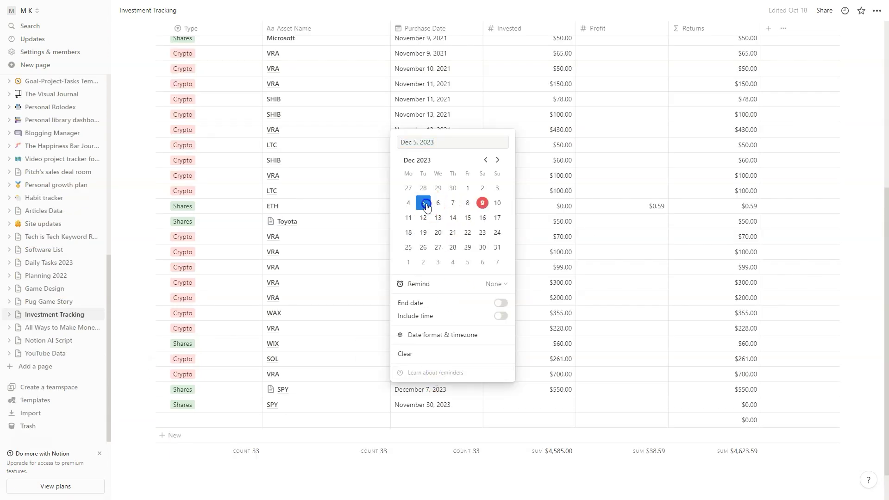
{"action": "left_click", "coordinate": [435, 463]}
{"action": "scroll", "coordinate": [434, 460], "scroll_direction": "up", "scroll_amount": 6}
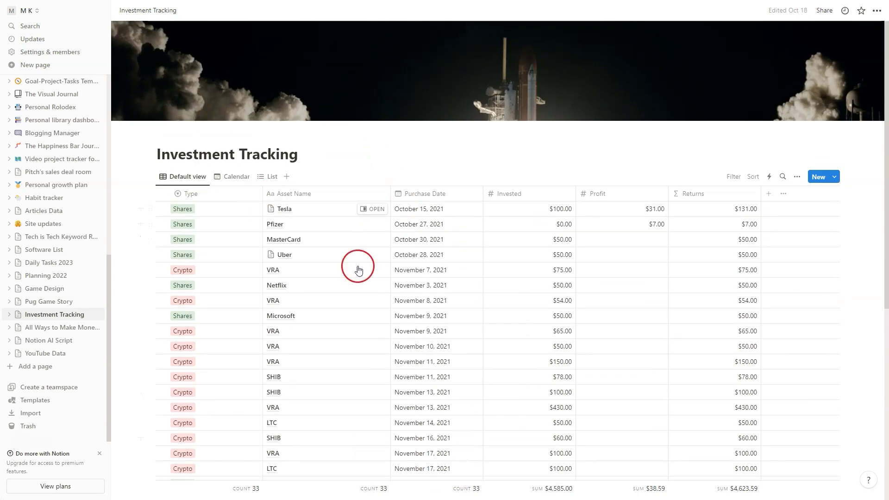
{"action": "scroll", "coordinate": [431, 293], "scroll_direction": "down", "scroll_amount": 6}
{"action": "scroll", "coordinate": [431, 302], "scroll_direction": "up", "scroll_amount": 5}
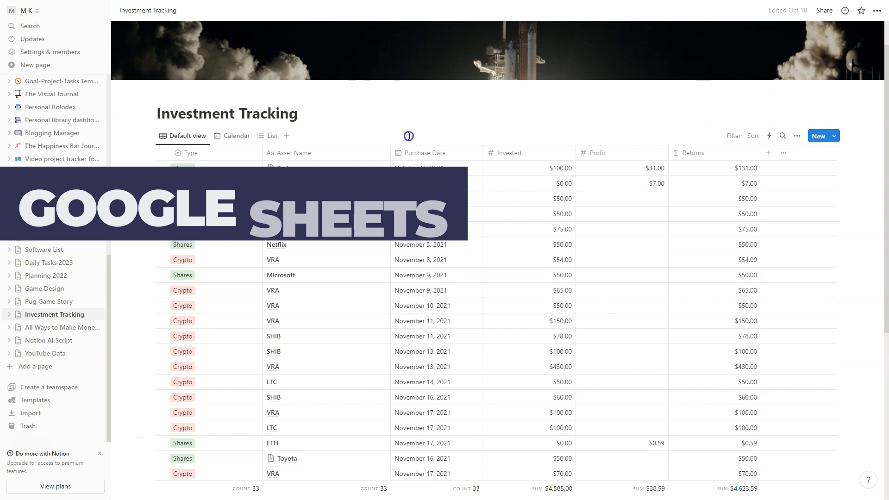
{"action": "scroll", "coordinate": [408, 135], "scroll_direction": "down", "scroll_amount": 5}
{"action": "scroll", "coordinate": [409, 136], "scroll_direction": "up", "scroll_amount": 6}
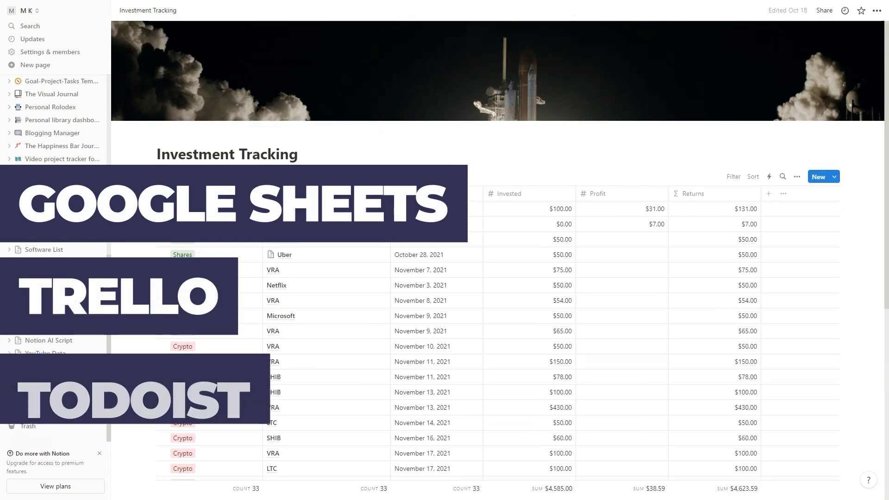
{"action": "scroll", "coordinate": [341, 179], "scroll_direction": "down", "scroll_amount": 5}
{"action": "scroll", "coordinate": [349, 246], "scroll_direction": "up", "scroll_amount": 5}
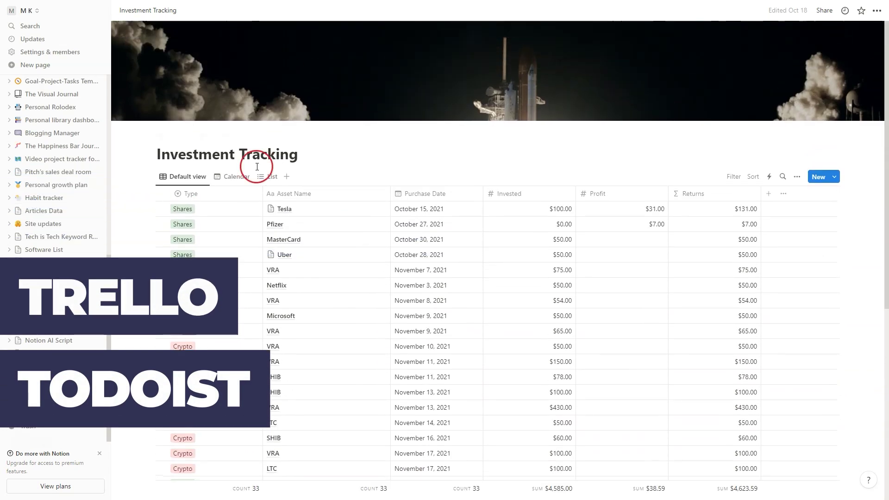
View the investments as a December 2023 calendar, then the Visual Journal as picture cards.
{"action": "left_click", "coordinate": [231, 177]}
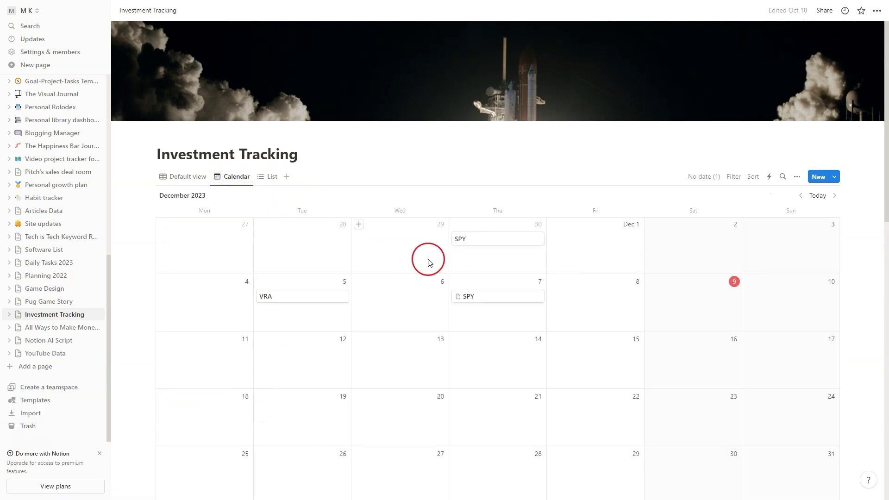
{"action": "scroll", "coordinate": [429, 263], "scroll_direction": "down", "scroll_amount": 1}
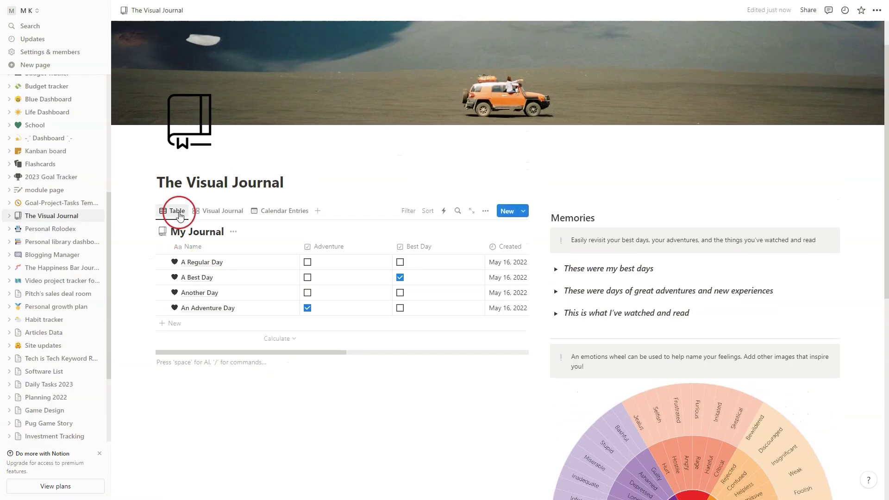
{"action": "left_click", "coordinate": [235, 212]}
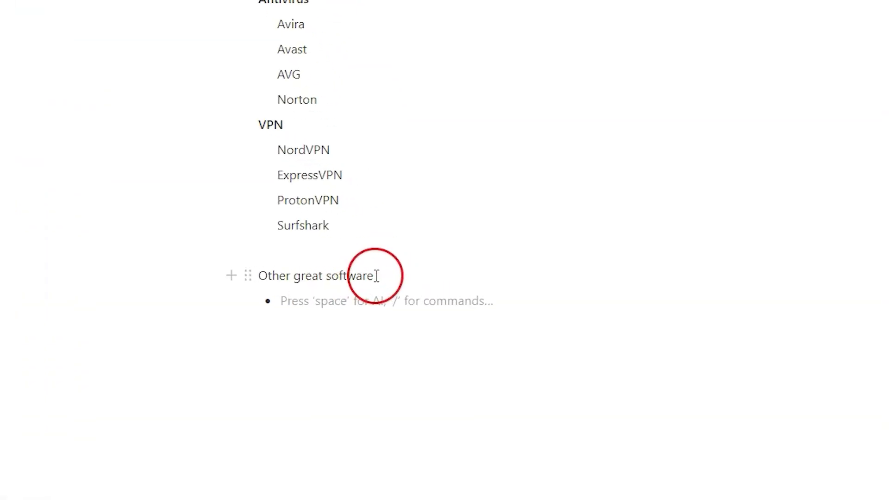
Colour the 'Other great software' heading yellow.
{"action": "left_click_drag", "start_coordinate": [377, 276], "coordinate": [249, 276]}
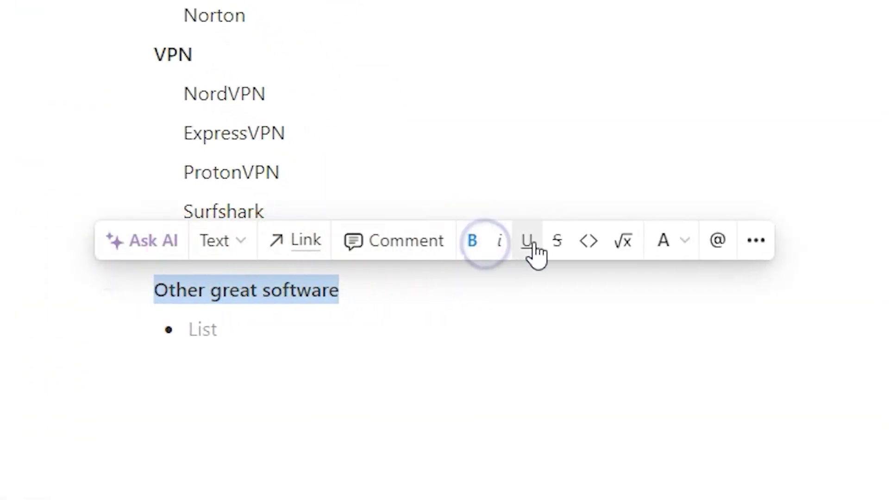
{"action": "left_click", "coordinate": [670, 249]}
{"action": "left_click", "coordinate": [605, 311]}
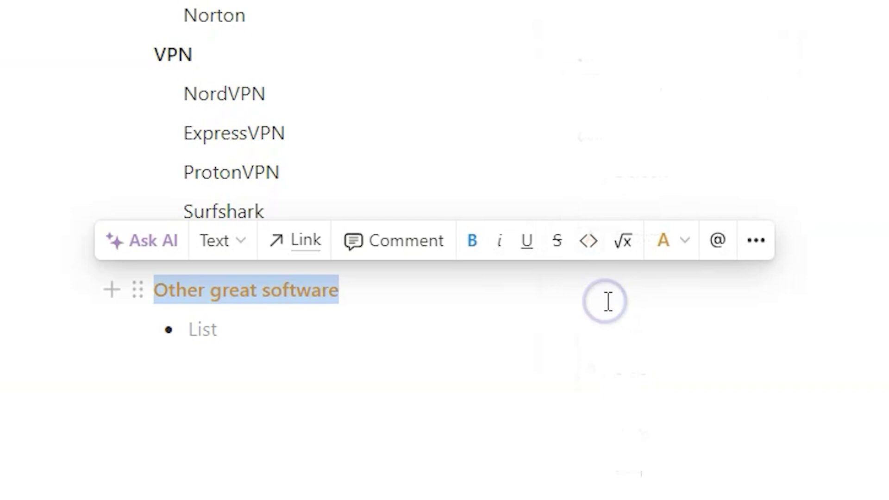
In the empty bullet below, search block commands until the /list options appear.
{"action": "left_click", "coordinate": [418, 346]}
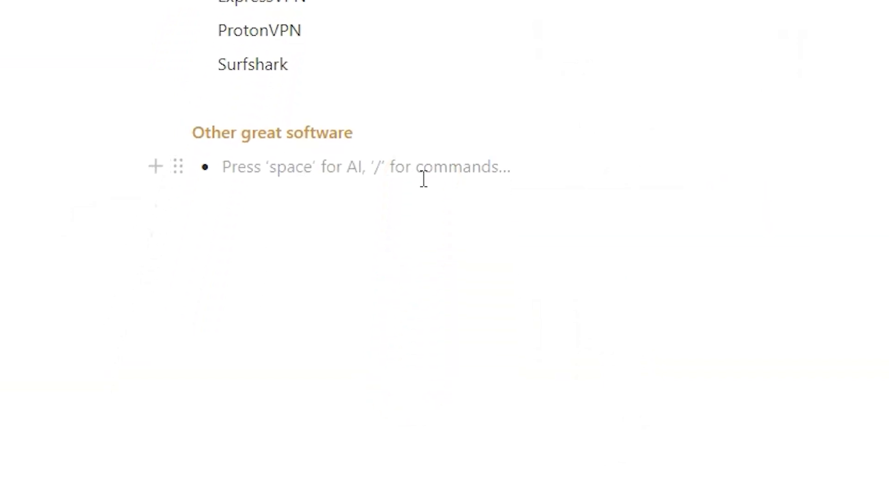
{"action": "type", "text": "/hea"}
{"action": "key", "text": "BackSpace"}
{"action": "key", "text": "BackSpace"}
{"action": "key", "text": "BackSpace"}
{"action": "type", "text": "ta"}
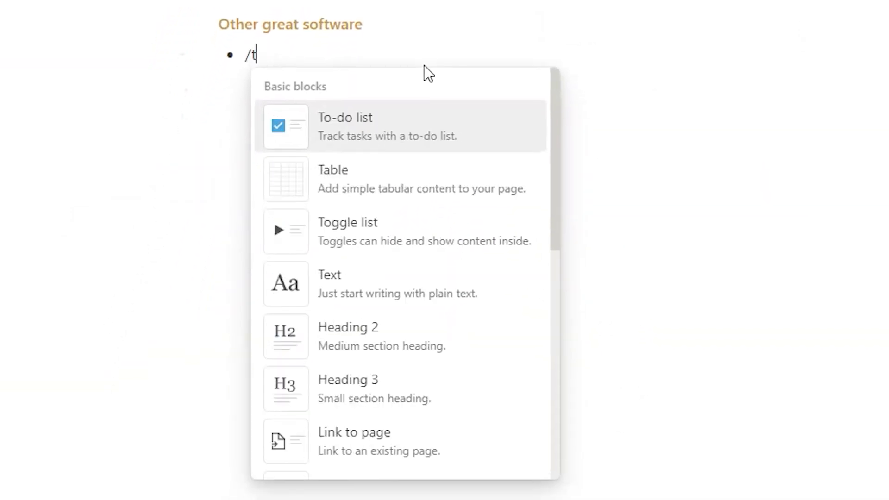
{"action": "key", "text": "BackSpace"}
{"action": "key", "text": "BackSpace"}
{"action": "type", "text": "list"}
{"action": "key", "text": "Down"}
{"action": "key", "text": "Down"}
{"action": "key", "text": "Down"}
{"action": "key", "text": "Down"}
{"action": "key", "text": "Down"}
{"action": "key", "text": "Down"}
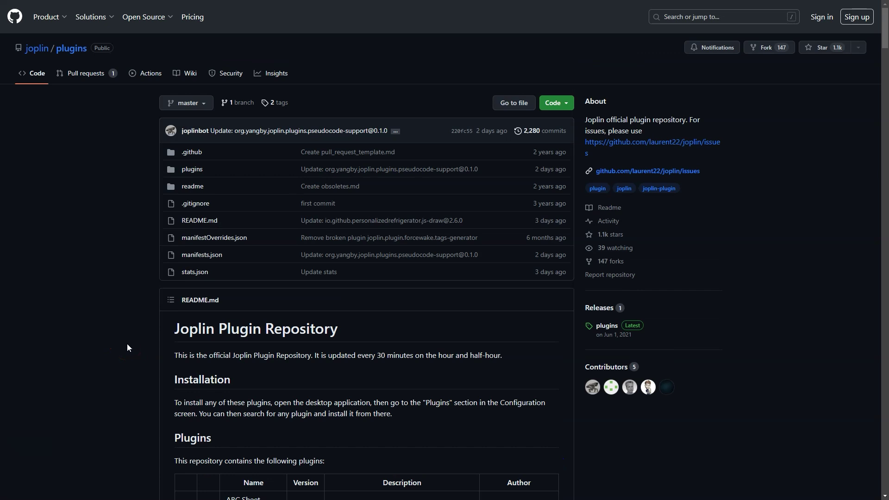
Scroll the joplin/plugins README down through the Plugins table rows.
{"action": "scroll", "coordinate": [128, 351], "scroll_direction": "down", "scroll_amount": 3}
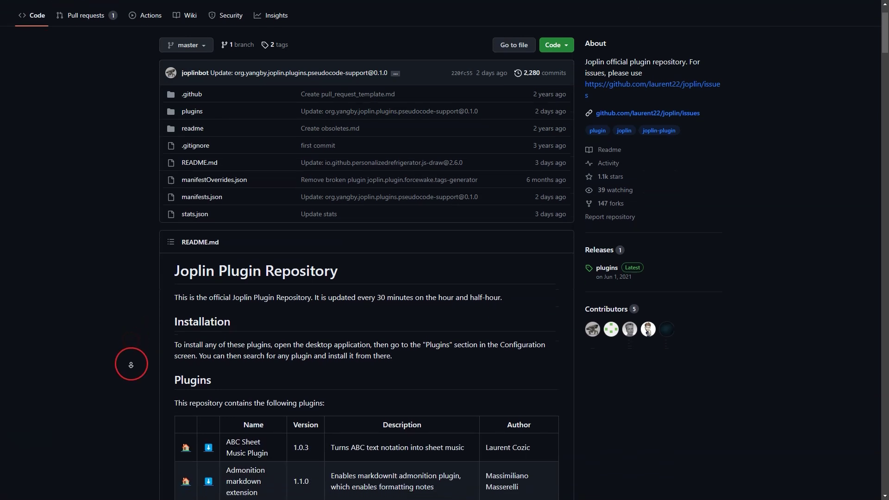
{"action": "scroll", "coordinate": [131, 370], "scroll_direction": "down", "scroll_amount": 8}
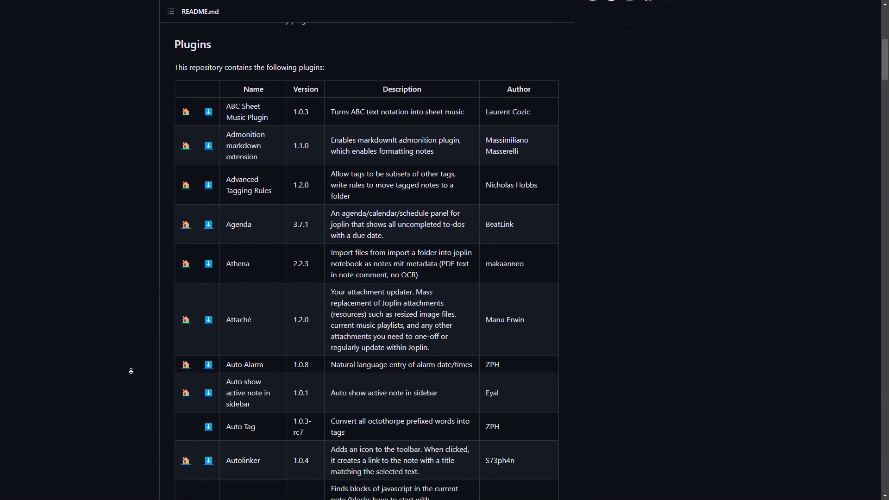
{"action": "scroll", "coordinate": [131, 371], "scroll_direction": "down", "scroll_amount": 8}
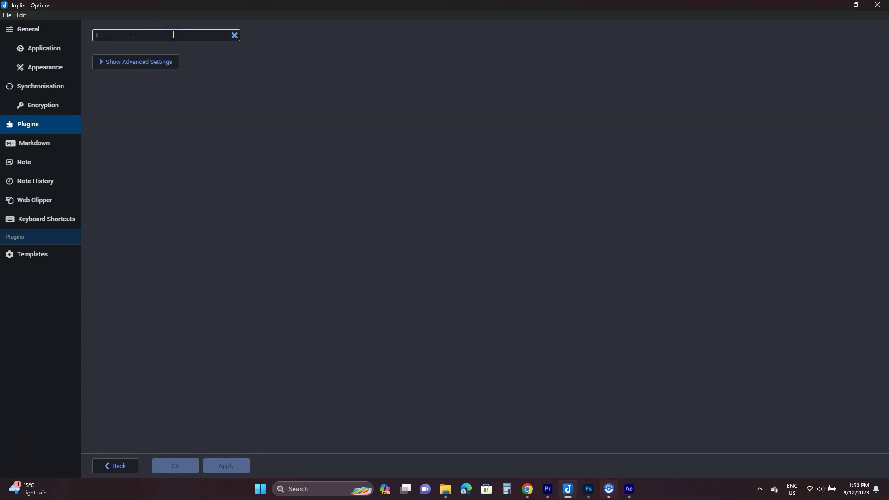
Search the plugin catalogue for 'tabs', then for 'kanbanjournal'.
{"action": "type", "text": "abs"}
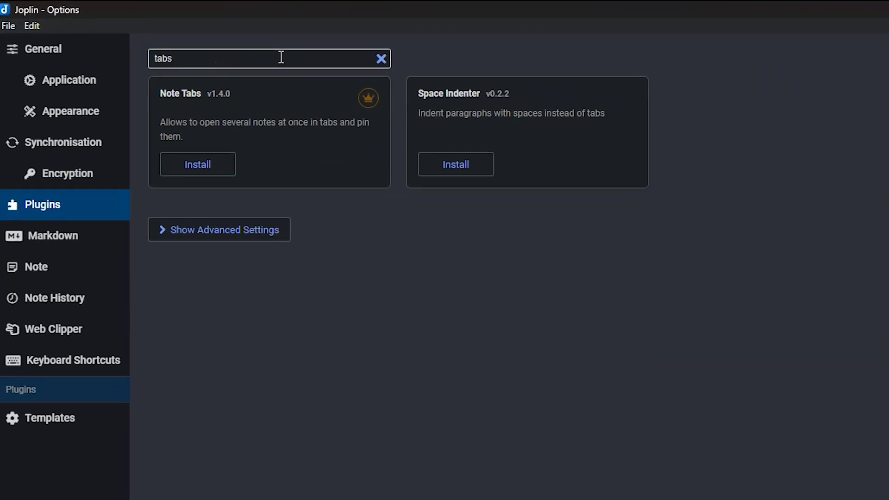
{"action": "key", "text": "BackSpace"}
{"action": "key", "text": "BackSpace"}
{"action": "key", "text": "BackSpace"}
{"action": "key", "text": "BackSpace"}
{"action": "type", "text": "kanbanjournal"}
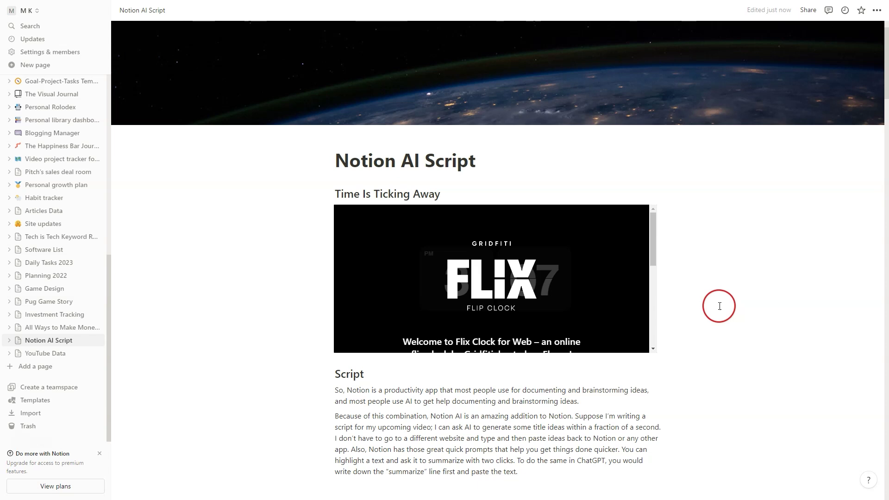
Run a notion weather widget search and open the Indify Notion widgets site.
{"action": "scroll", "coordinate": [526, 294], "scroll_direction": "down", "scroll_amount": 4}
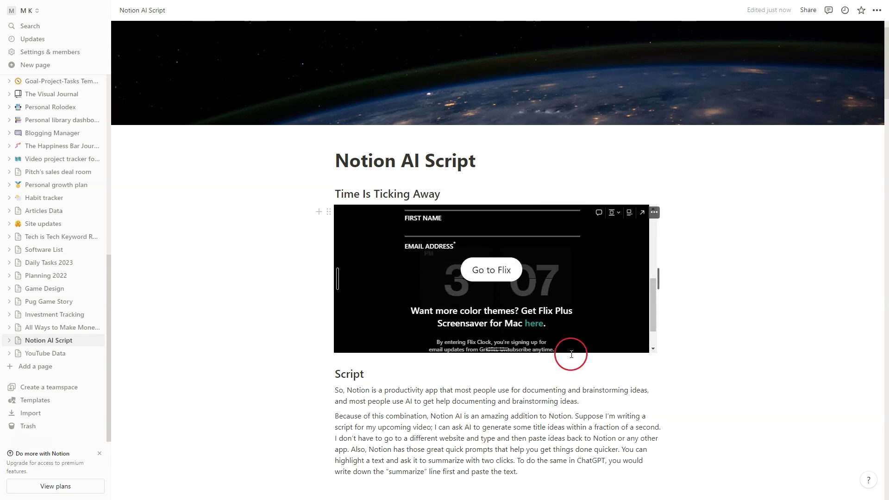
{"action": "scroll", "coordinate": [565, 369], "scroll_direction": "down", "scroll_amount": 8}
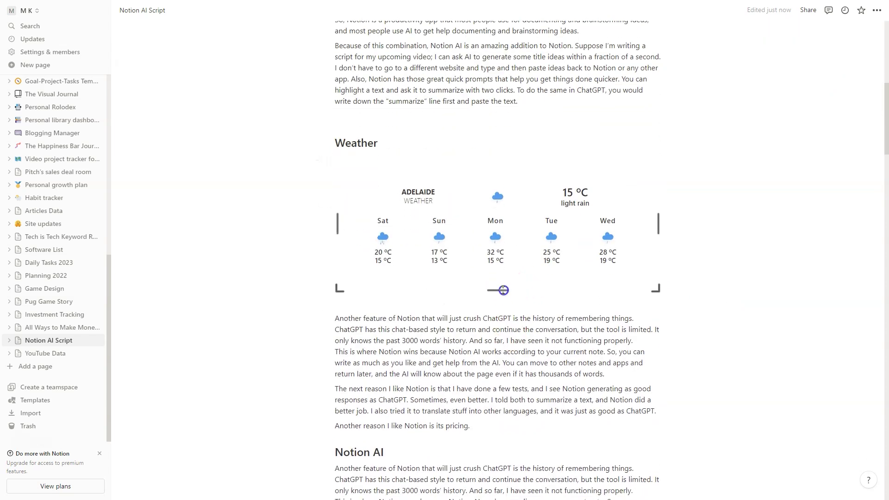
{"action": "scroll", "coordinate": [524, 336], "scroll_direction": "up", "scroll_amount": 10}
{"action": "scroll", "coordinate": [524, 339], "scroll_direction": "down", "scroll_amount": 10}
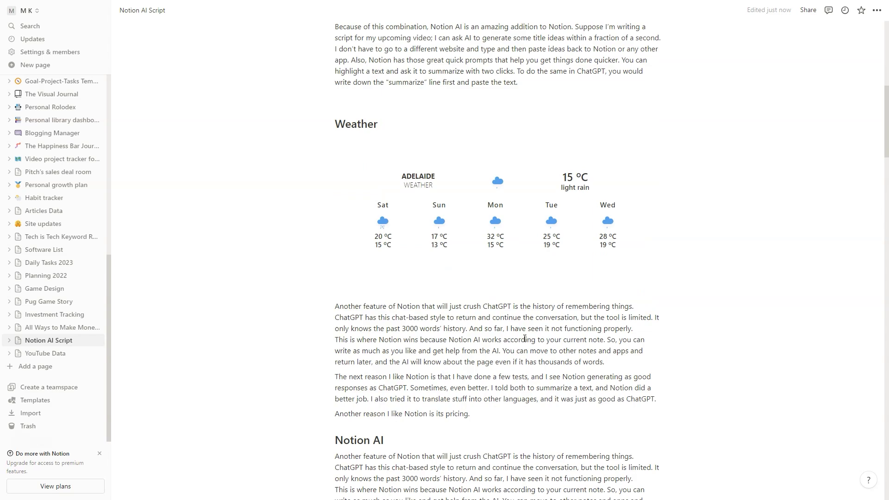
{"action": "left_click", "coordinate": [391, 184]}
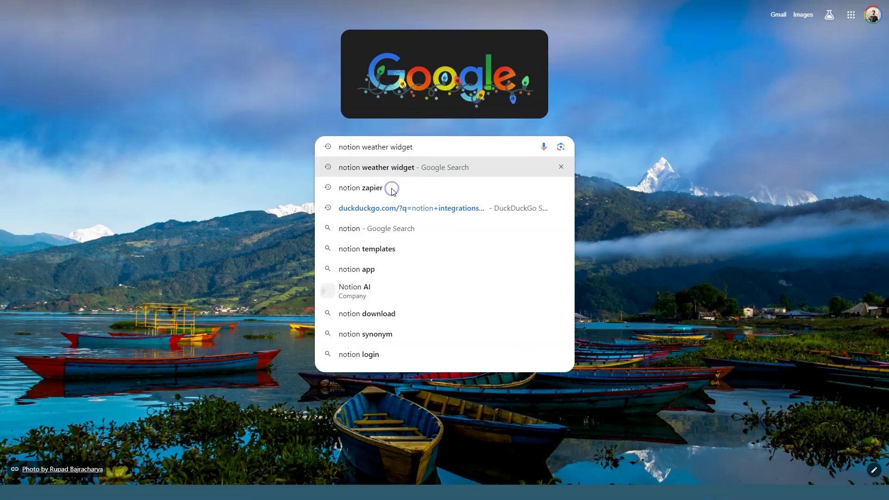
{"action": "scroll", "coordinate": [192, 198], "scroll_direction": "down", "scroll_amount": 1}
{"action": "scroll", "coordinate": [185, 201], "scroll_direction": "down", "scroll_amount": 3}
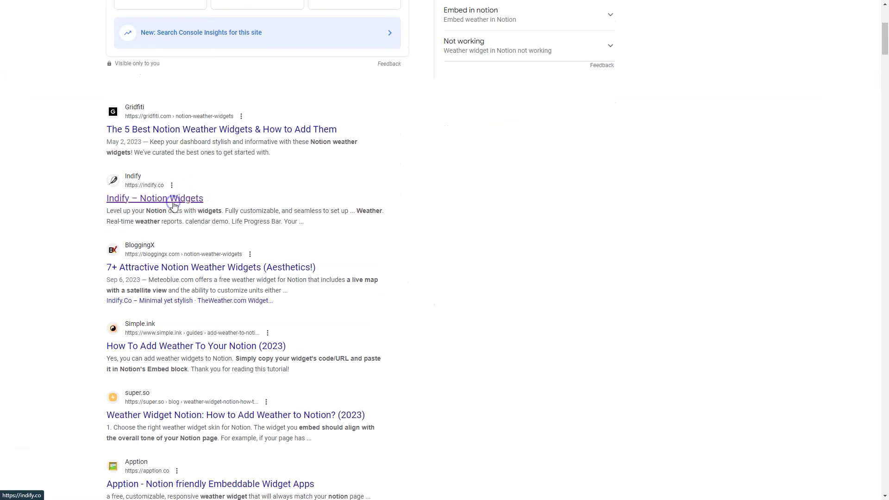
{"action": "left_click", "coordinate": [174, 205]}
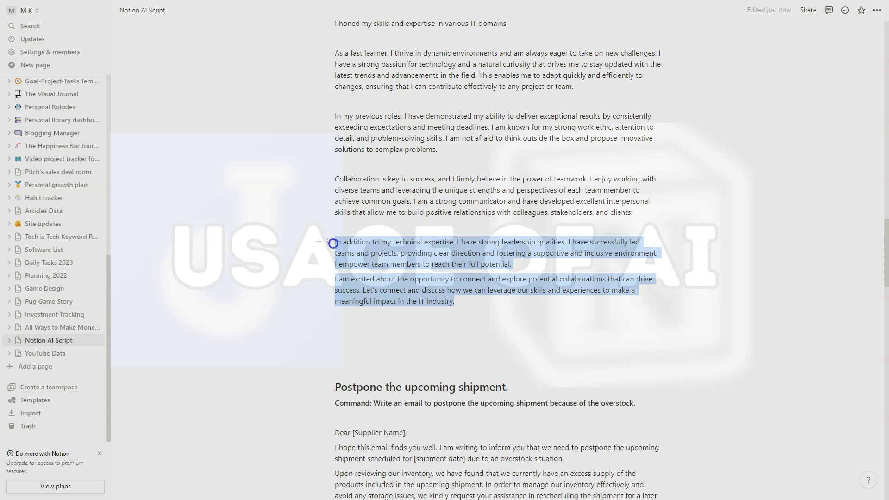
Shorten the selected bio paragraphs with Ask AI, replace them, then try a French translation.
{"action": "left_click", "coordinate": [333, 224]}
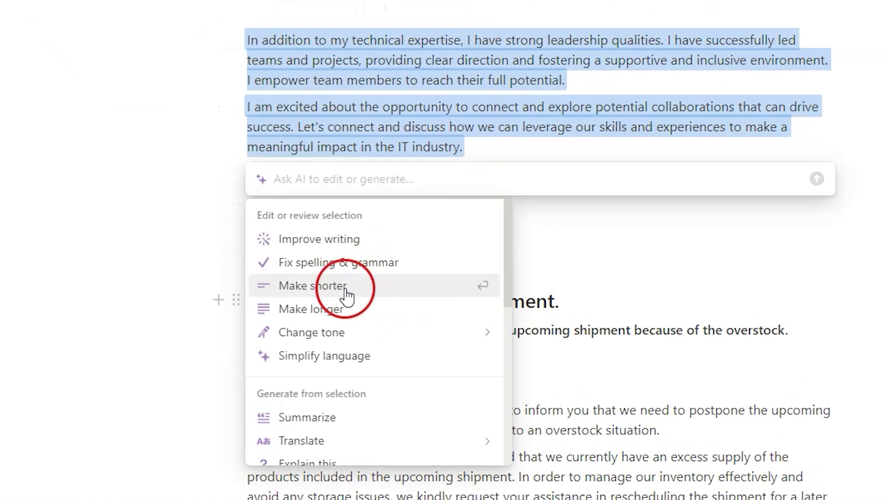
{"action": "scroll", "coordinate": [346, 368], "scroll_direction": "down", "scroll_amount": 4}
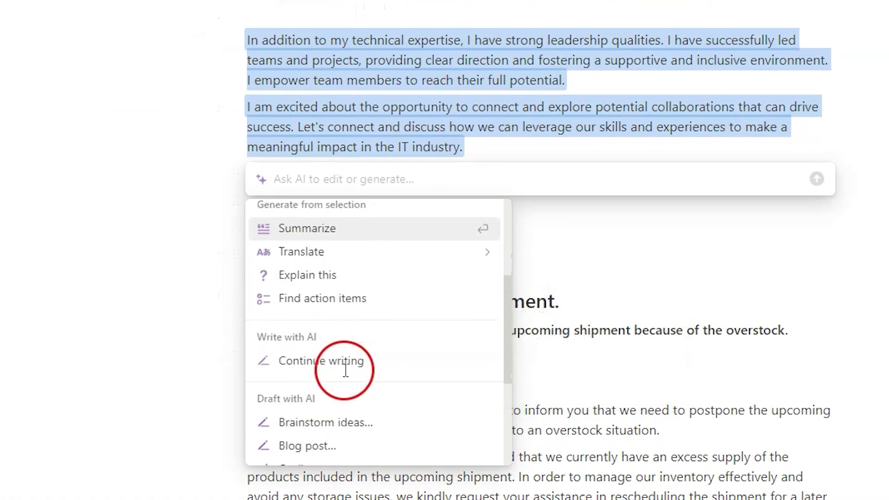
{"action": "left_click", "coordinate": [327, 287]}
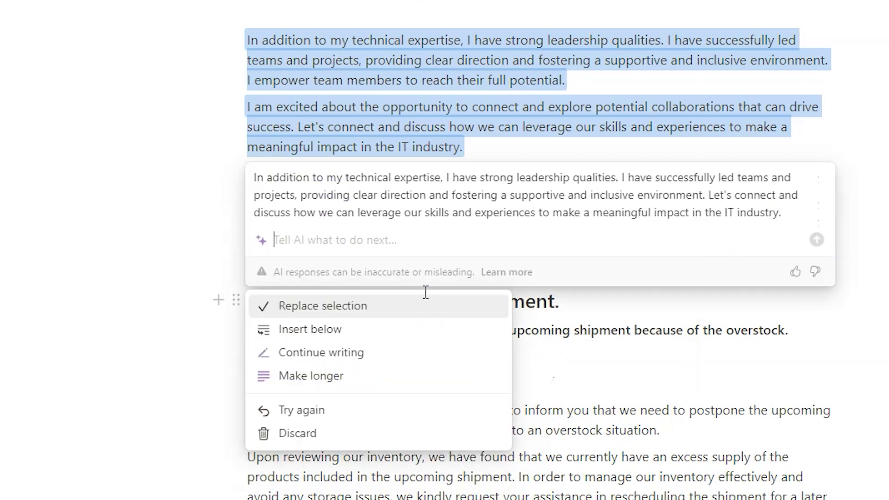
{"action": "left_click", "coordinate": [399, 306]}
{"action": "mouse_move", "coordinate": [415, 323]}
{"action": "left_click", "coordinate": [542, 297]}
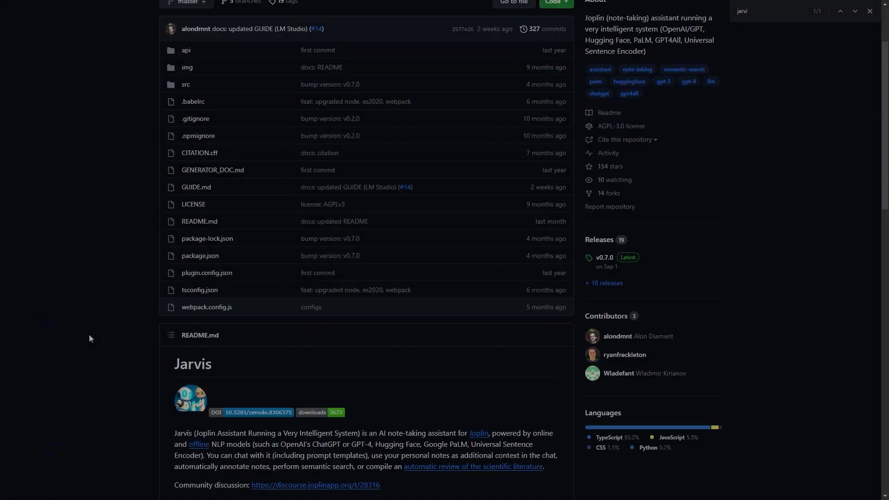
Scroll the Jarvis README from the intro through Usage to Installation and Disclaimer.
{"action": "scroll", "coordinate": [88, 334], "scroll_direction": "down", "scroll_amount": 6}
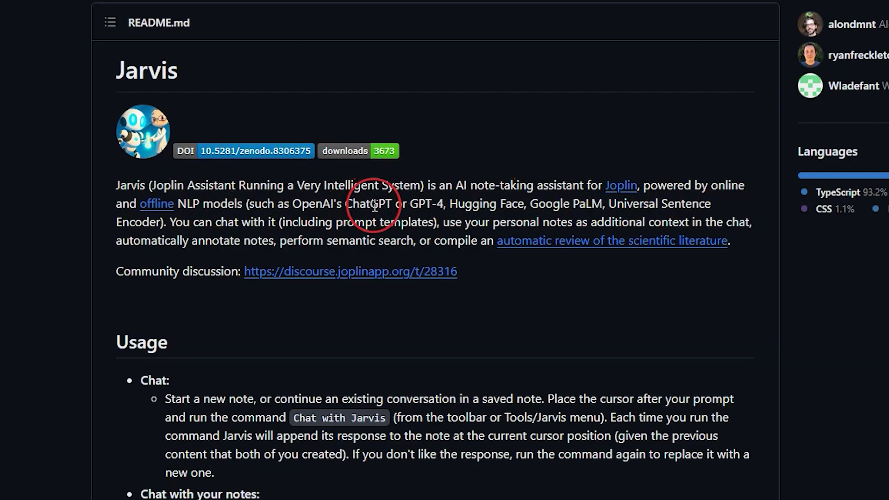
{"action": "scroll", "coordinate": [509, 259], "scroll_direction": "down", "scroll_amount": 8}
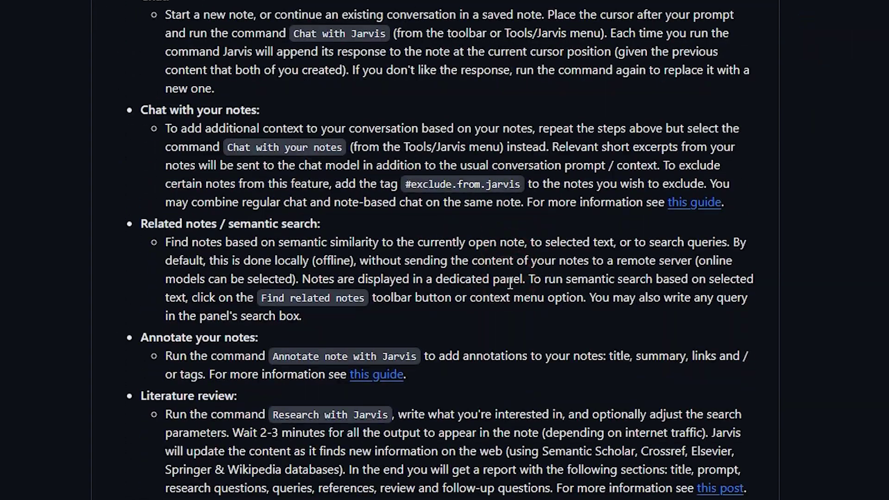
{"action": "scroll", "coordinate": [510, 283], "scroll_direction": "down", "scroll_amount": 3}
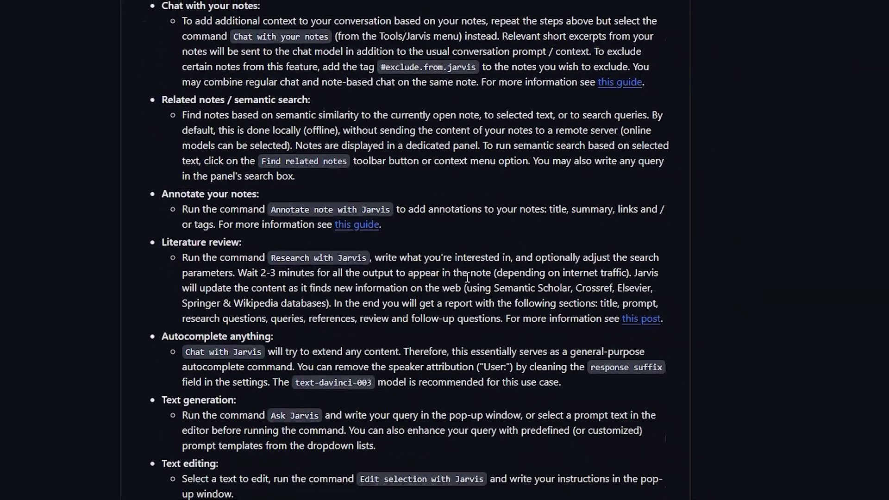
{"action": "scroll", "coordinate": [467, 278], "scroll_direction": "down", "scroll_amount": 5}
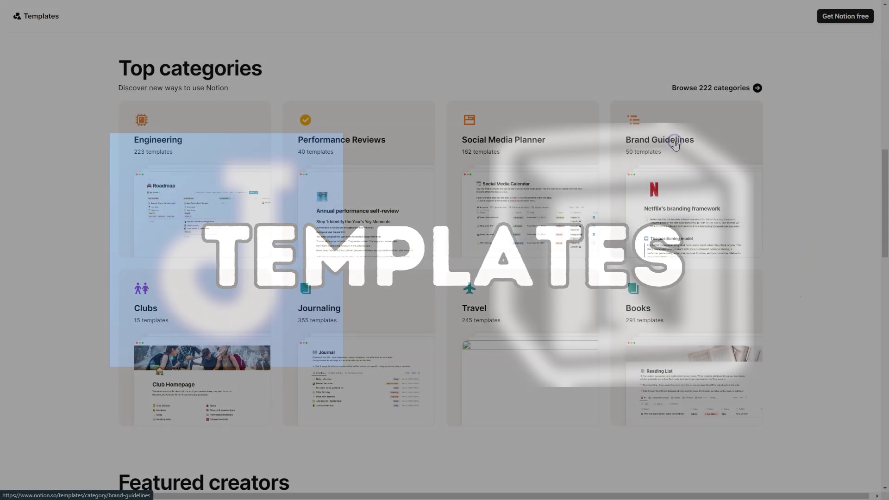
Open the Goal Designer card from Featured templates and scroll to 'About this template'.
{"action": "scroll", "coordinate": [800, 241], "scroll_direction": "up", "scroll_amount": 8}
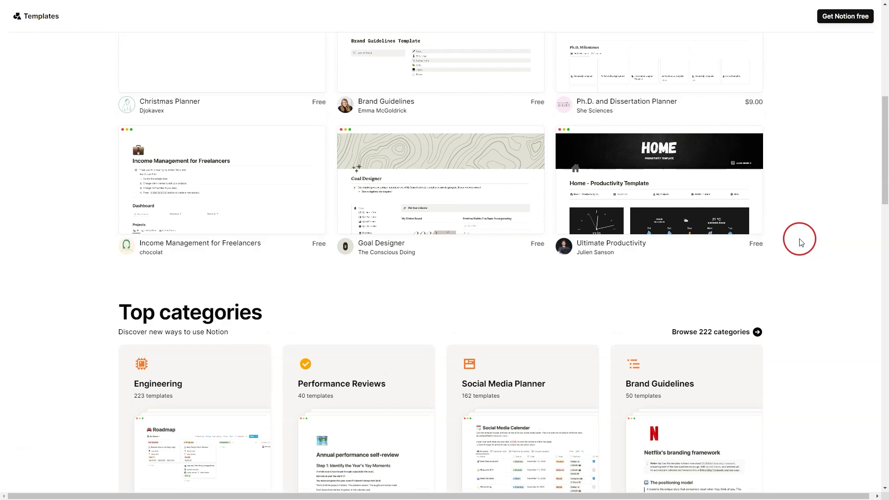
{"action": "left_click", "coordinate": [421, 337]}
{"action": "scroll", "coordinate": [419, 342], "scroll_direction": "down", "scroll_amount": 8}
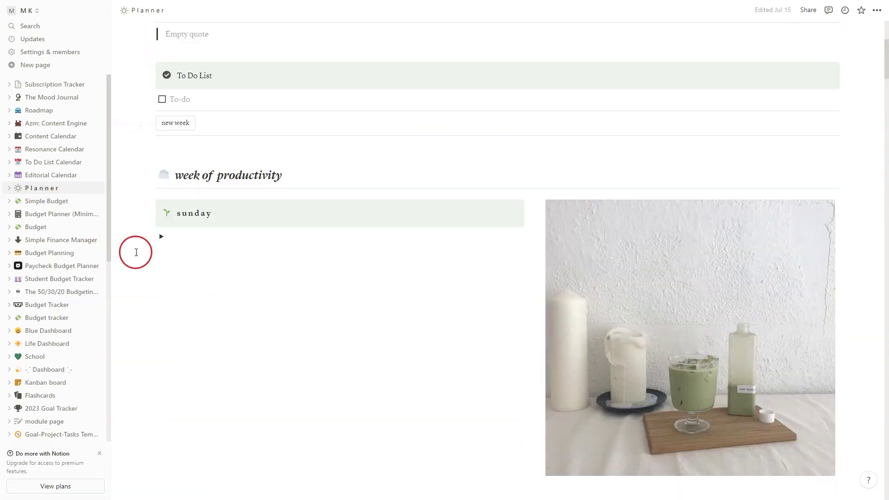
Look through the Budget Planner (Minimalist) template down to its About Us section.
{"action": "left_click", "coordinate": [53, 202]}
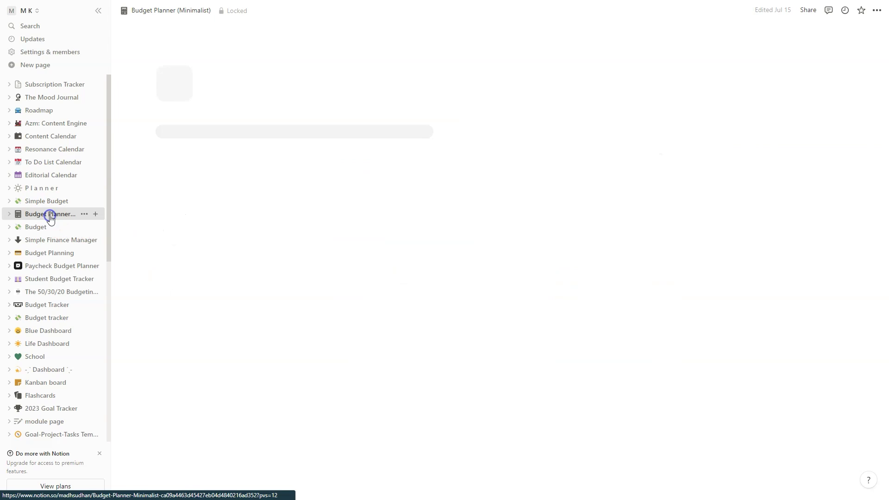
{"action": "left_click", "coordinate": [182, 225]}
{"action": "scroll", "coordinate": [184, 227], "scroll_direction": "down", "scroll_amount": 7}
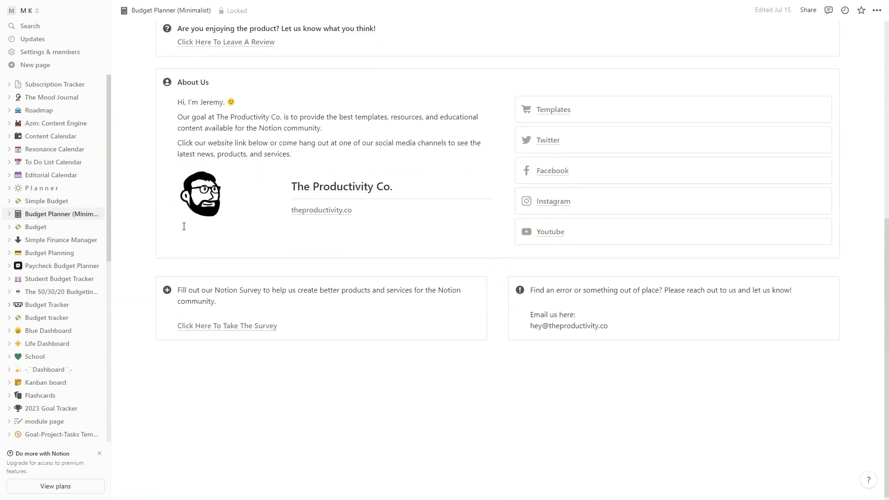
Open the Simple Finance Manager template and scroll down its page.
{"action": "left_click", "coordinate": [55, 239]}
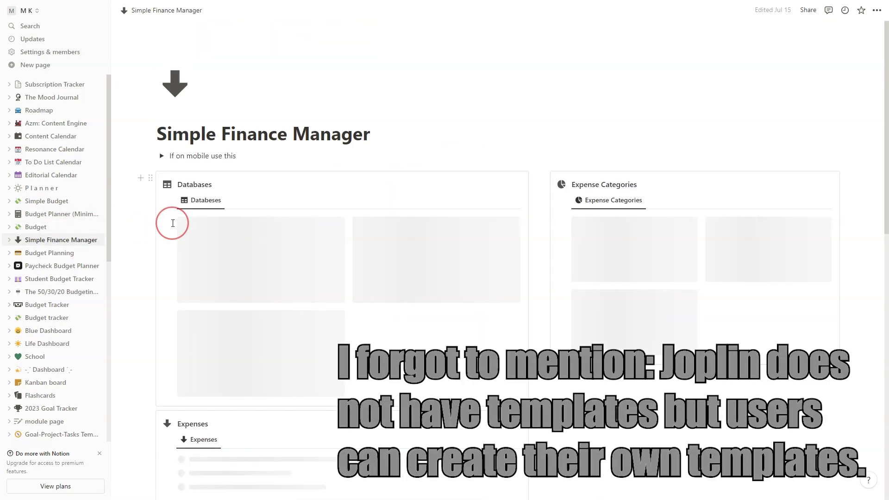
{"action": "scroll", "coordinate": [173, 223], "scroll_direction": "down", "scroll_amount": 8}
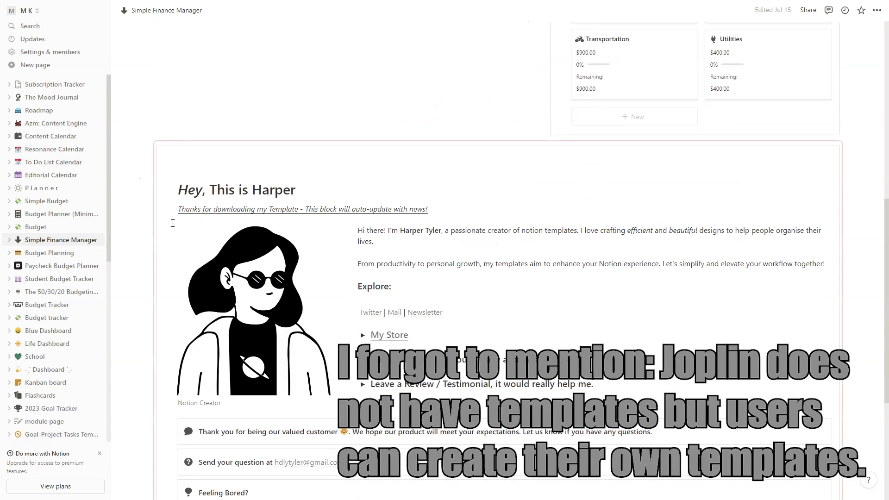
{"action": "scroll", "coordinate": [173, 223], "scroll_direction": "down", "scroll_amount": 5}
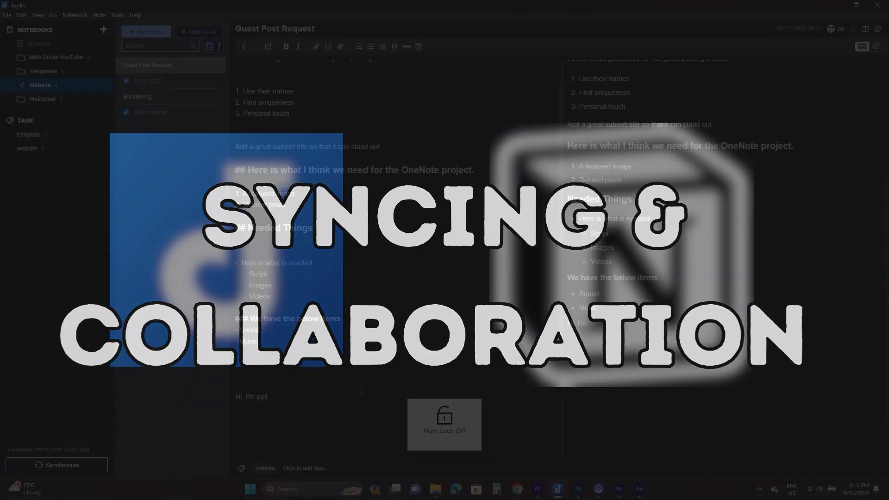
Complete the closing line 'Hi, I'm joplin. I'm offline!' and make it bold.
{"action": "type", "text": "in. I'm offline!"}
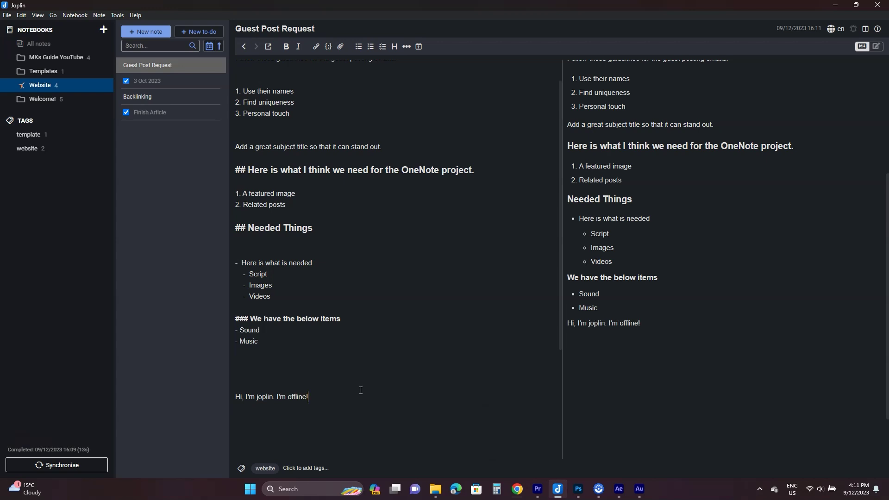
{"action": "left_click_drag", "start_coordinate": [360, 391], "coordinate": [171, 399]}
{"action": "left_click_drag", "start_coordinate": [327, 398], "coordinate": [215, 399]}
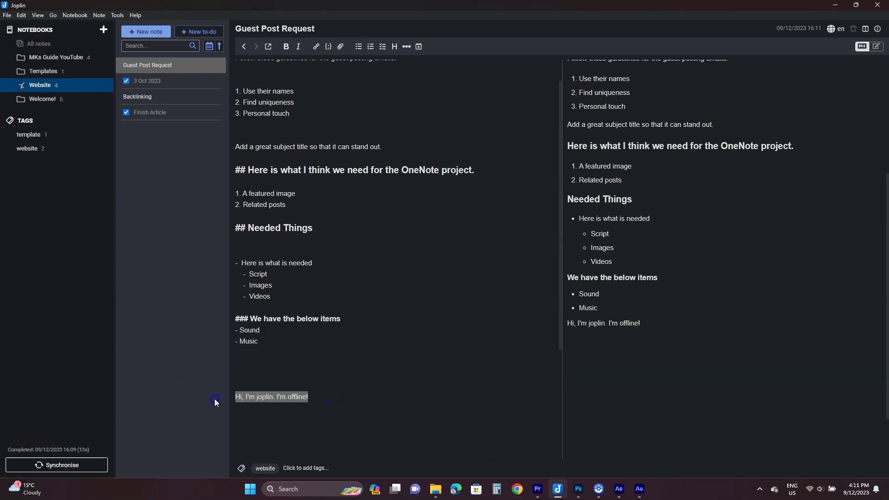
{"action": "key", "text": "ctrl+b"}
{"action": "left_click", "coordinate": [383, 410]}
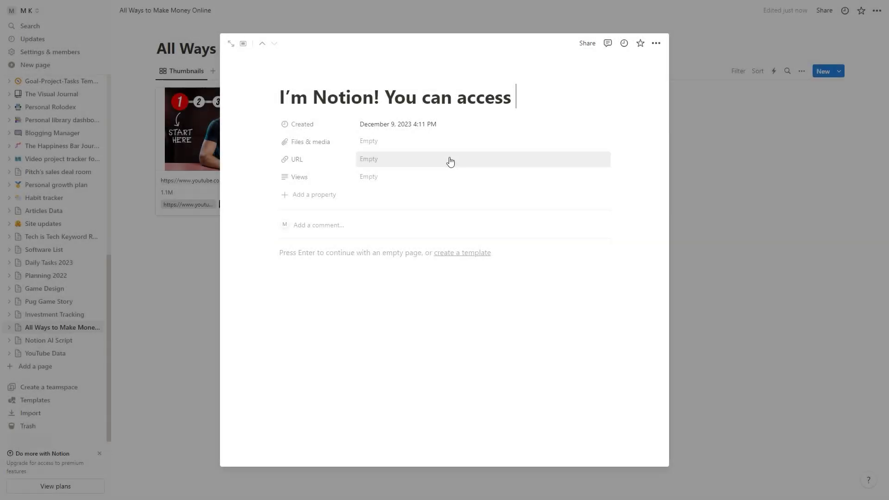
Continue the new page's title after 'I'm Notion! You can access'.
{"action": "type", "text": "wher"}
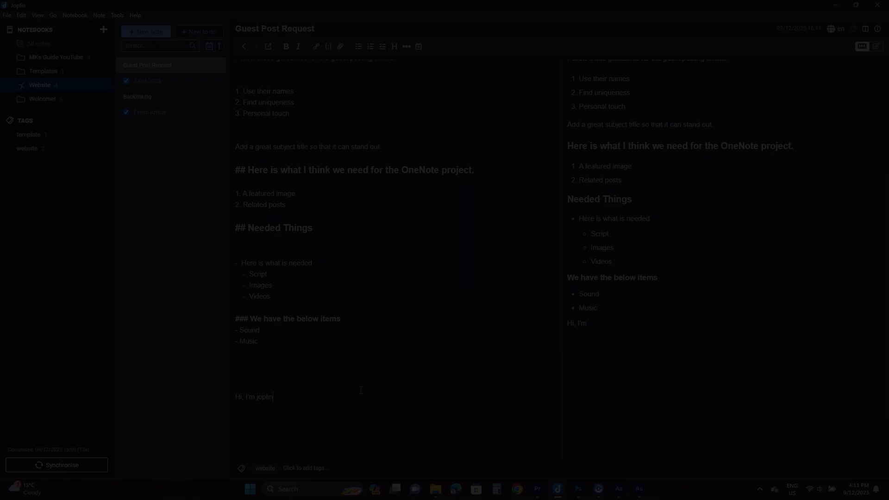
Show Notion's pricing page with the Free, Plus ($8) and Business ($15 per user/month) plans.
{"action": "type", "text": "m"}
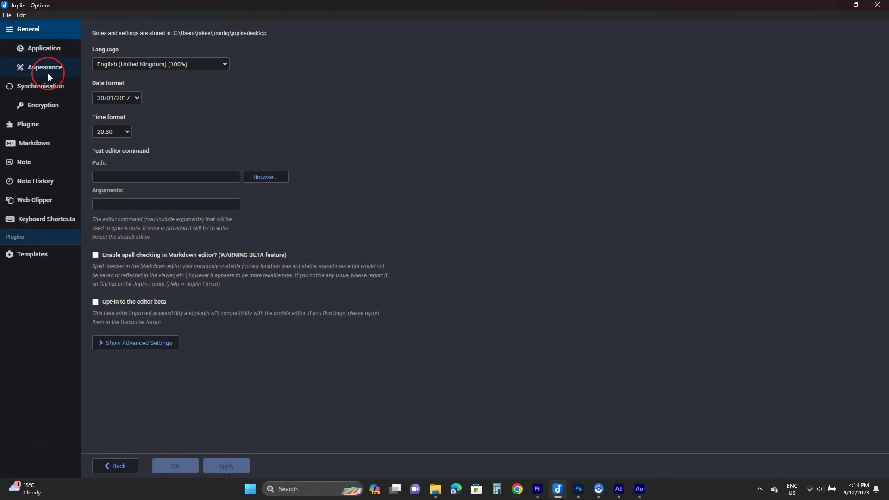
In the Synchronisation options, keep OneDrive as the sync target and launch the sync wizard.
{"action": "left_click", "coordinate": [40, 83]}
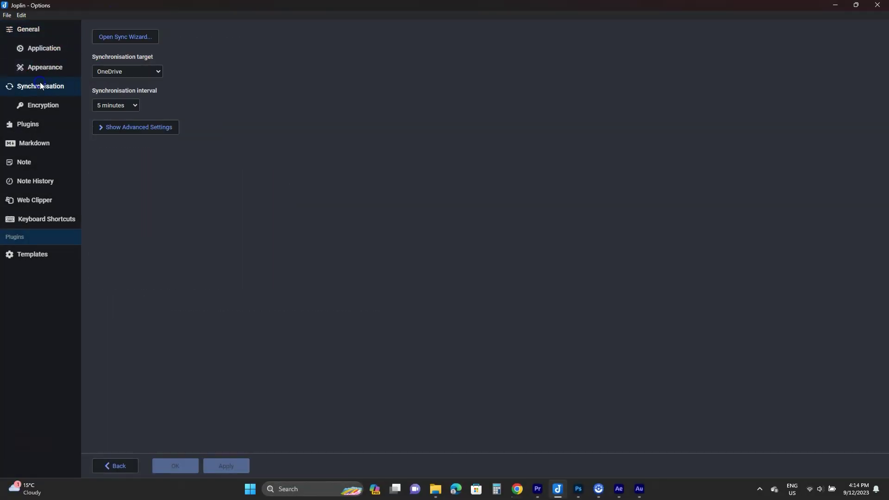
{"action": "left_click", "coordinate": [156, 73]}
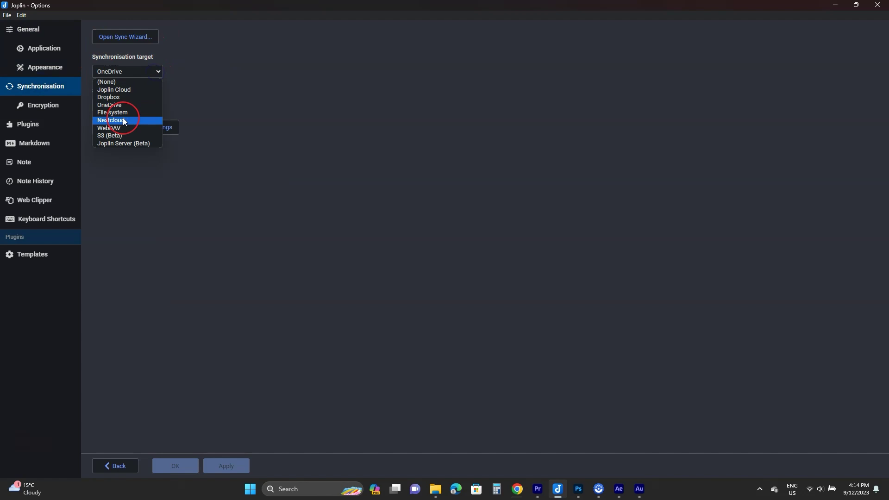
{"action": "left_click", "coordinate": [123, 167]}
{"action": "left_click", "coordinate": [119, 37]}
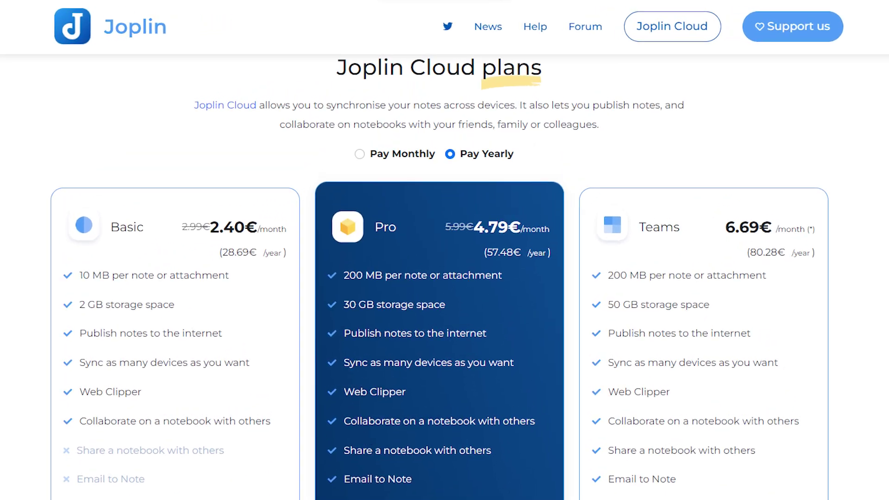
Review the Joplin Cloud plans, then open Best Video Editing Websites from the MKs Guide YouTube notebook.
{"action": "scroll", "coordinate": [444, 250], "scroll_direction": "down", "scroll_amount": 3}
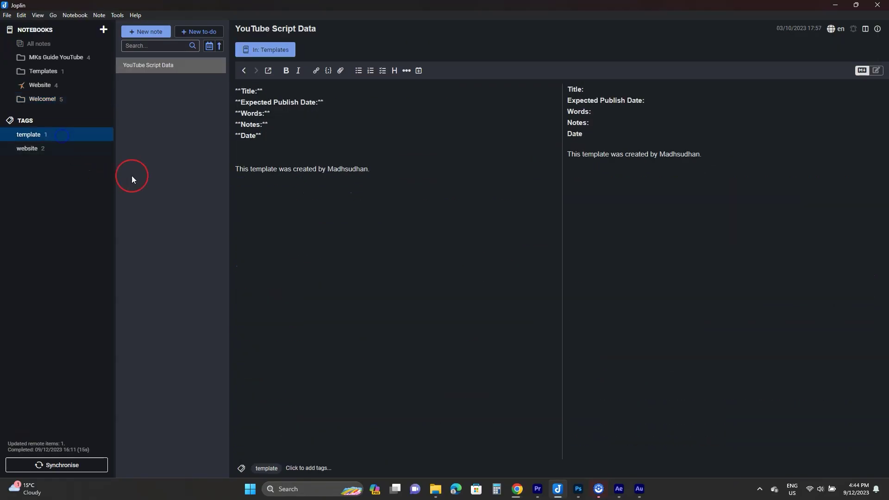
{"action": "left_click", "coordinate": [43, 149]}
{"action": "scroll", "coordinate": [341, 215], "scroll_direction": "down", "scroll_amount": 4}
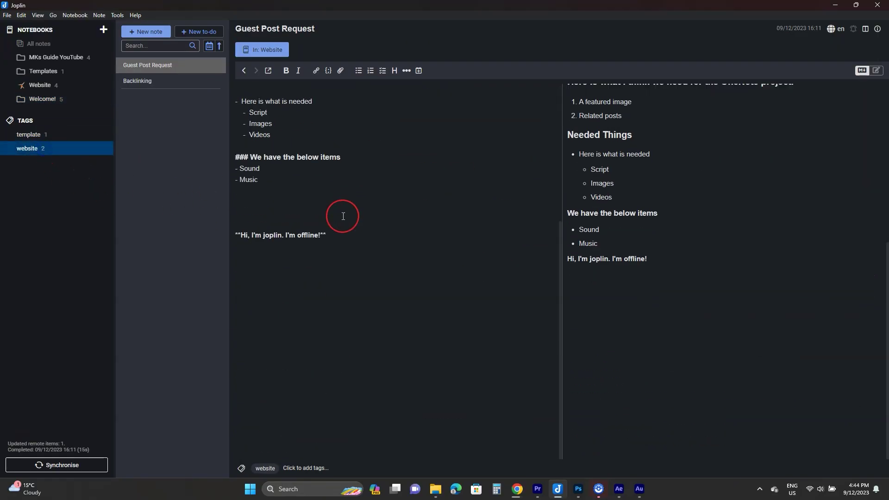
{"action": "left_click", "coordinate": [59, 57]}
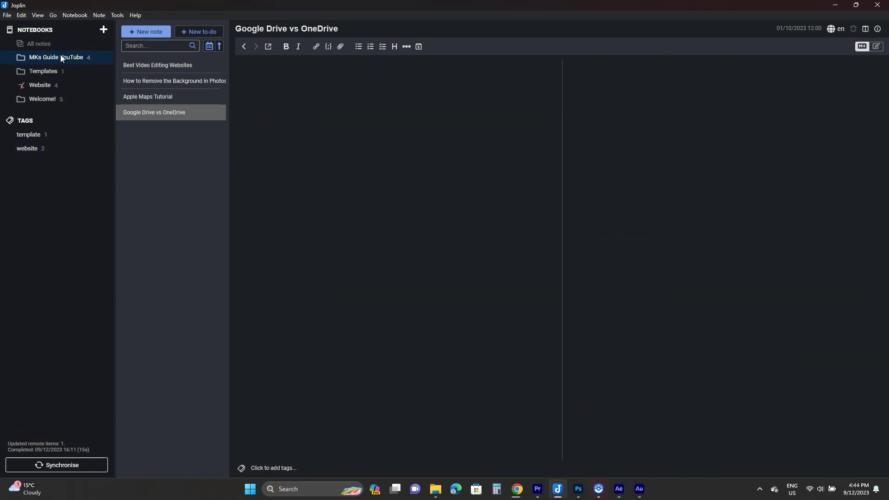
{"action": "left_click", "coordinate": [146, 65]}
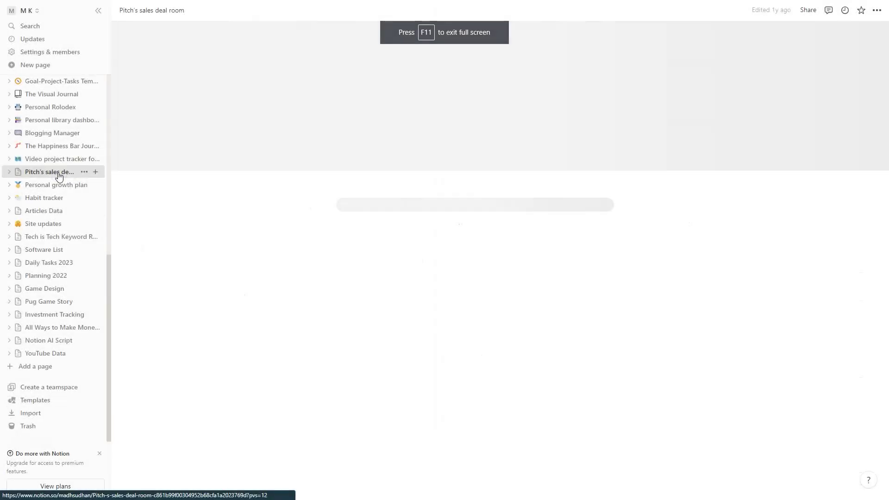
On Articles Data, move Samsung Keyboard and How to type faster to No Status, Google Messages to Graphics.
{"action": "scroll", "coordinate": [352, 351], "scroll_direction": "down", "scroll_amount": 7}
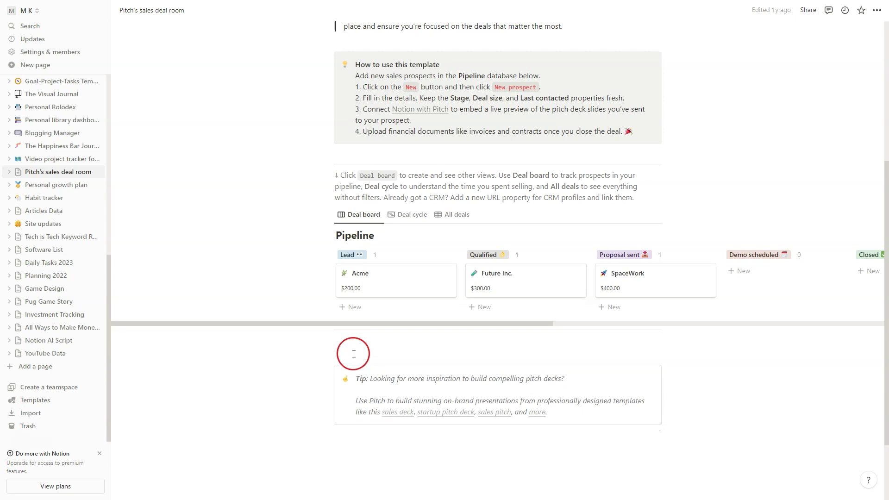
{"action": "left_click_drag", "start_coordinate": [359, 231], "coordinate": [272, 218]}
{"action": "left_click", "coordinate": [55, 211]}
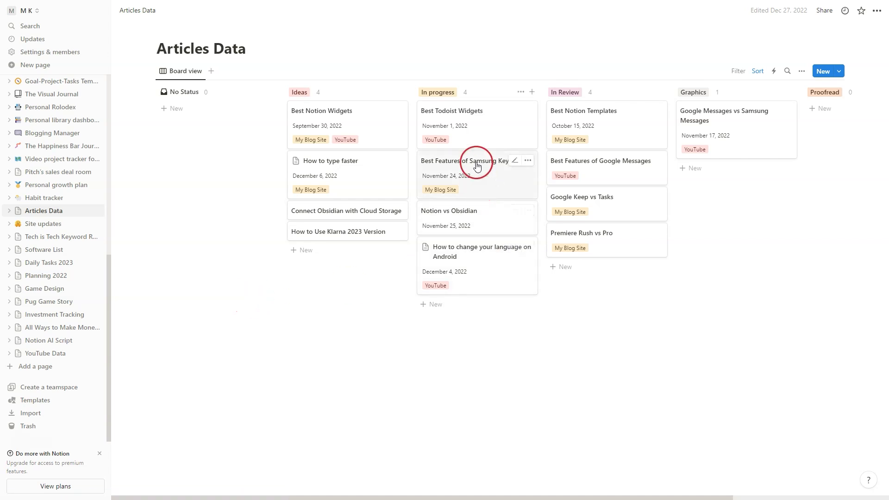
{"action": "left_click_drag", "start_coordinate": [480, 164], "coordinate": [204, 121]}
{"action": "left_click_drag", "start_coordinate": [585, 172], "coordinate": [697, 184]}
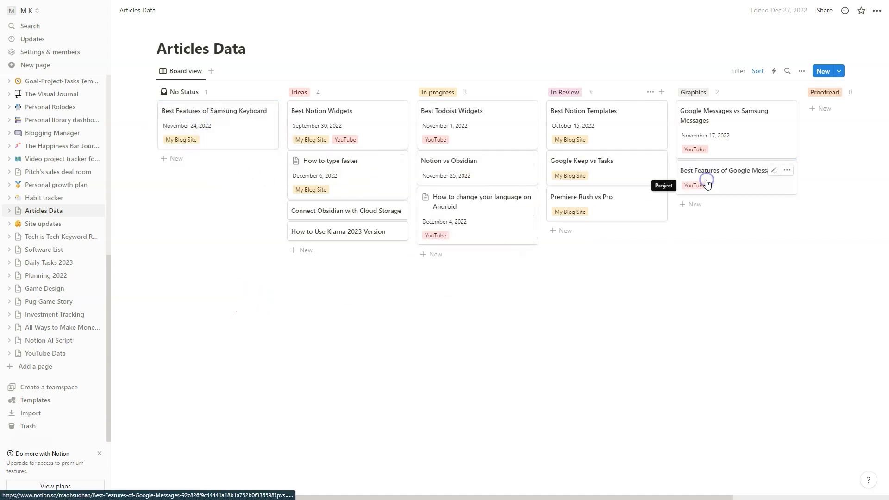
{"action": "left_click_drag", "start_coordinate": [310, 174], "coordinate": [238, 175]}
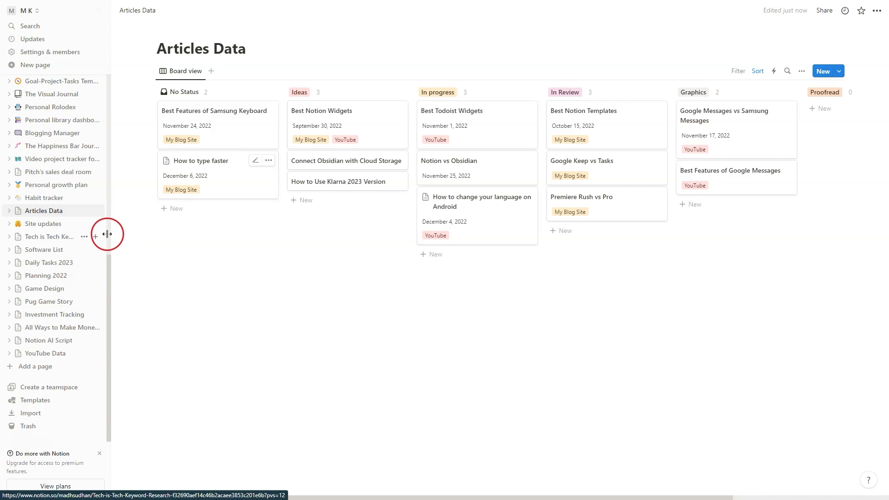
{"action": "left_click", "coordinate": [48, 242]}
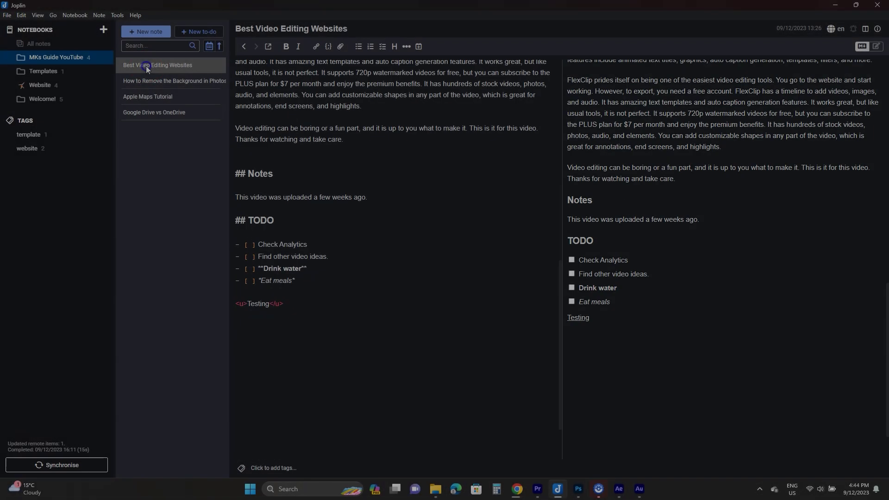
Place the cursor at the end of the underlined Testing line in Best Video Editing Websites.
{"action": "left_click", "coordinate": [350, 226]}
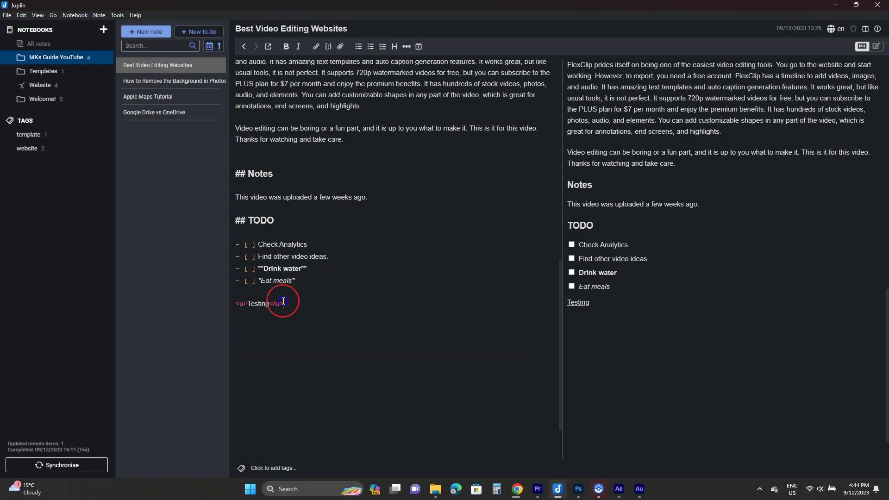
{"action": "left_click_drag", "start_coordinate": [282, 301], "coordinate": [230, 299]}
{"action": "left_click", "coordinate": [302, 309]}
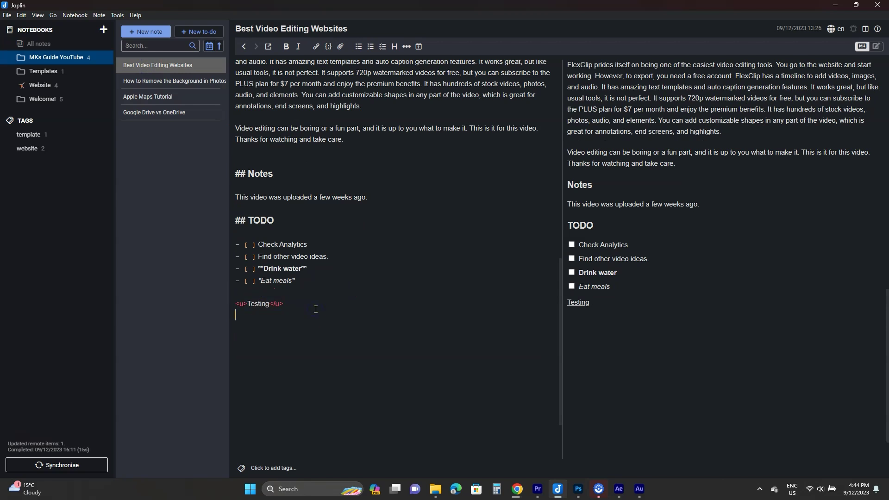